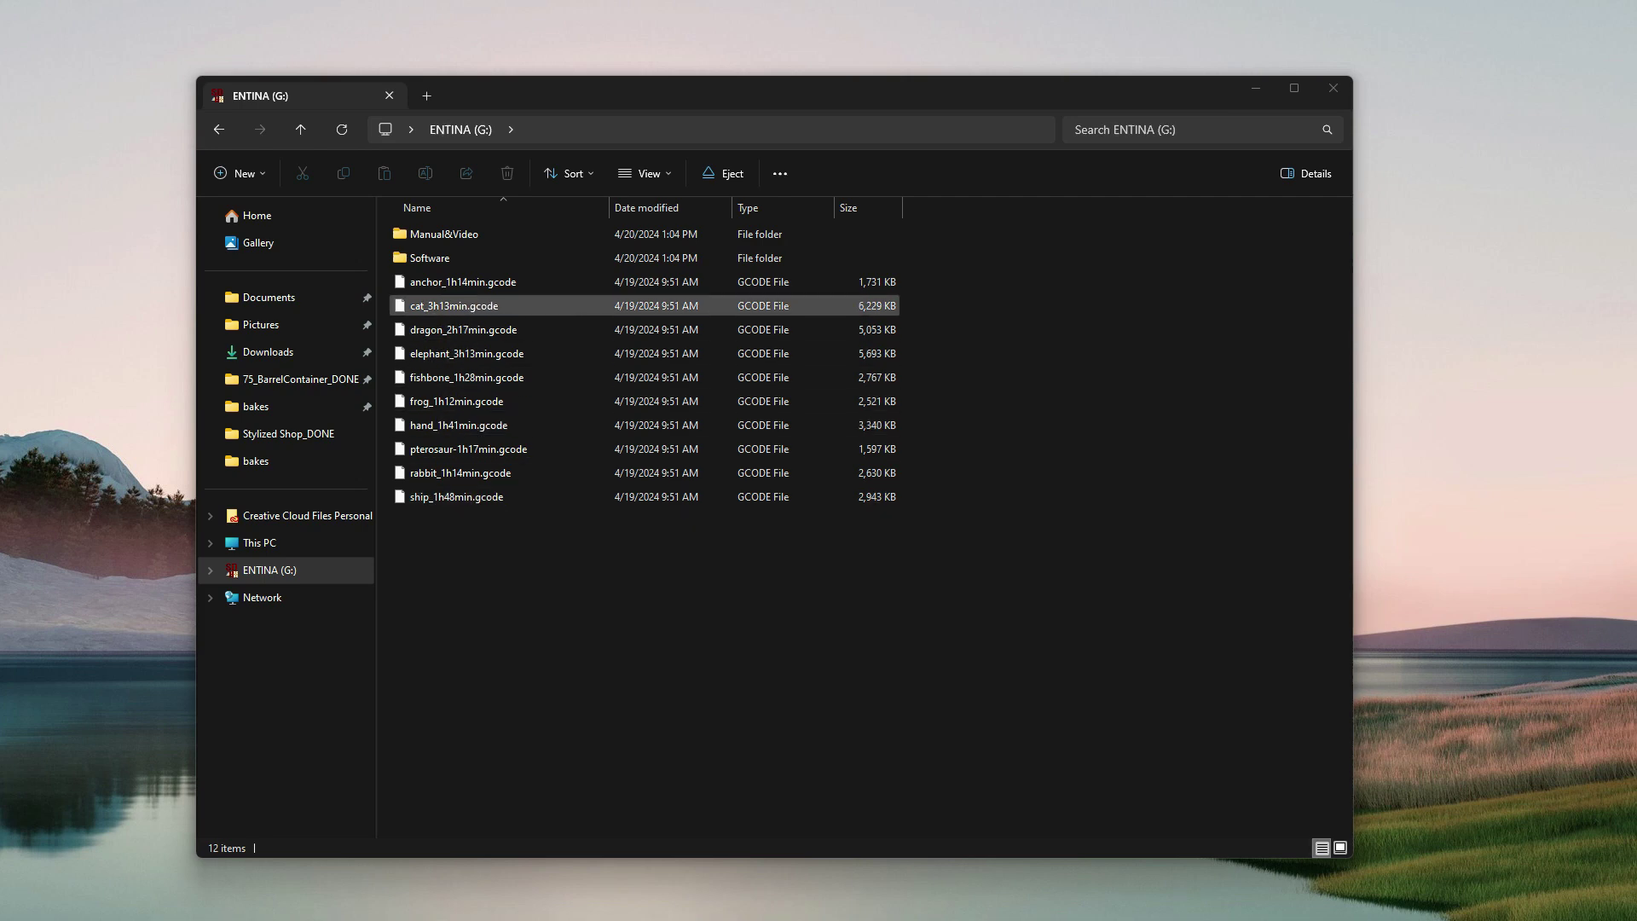
# Look into the Manual&Video folder on the ENTINA (G:) drive and go to the Windows folder inside Software
pyautogui.click(443, 235)
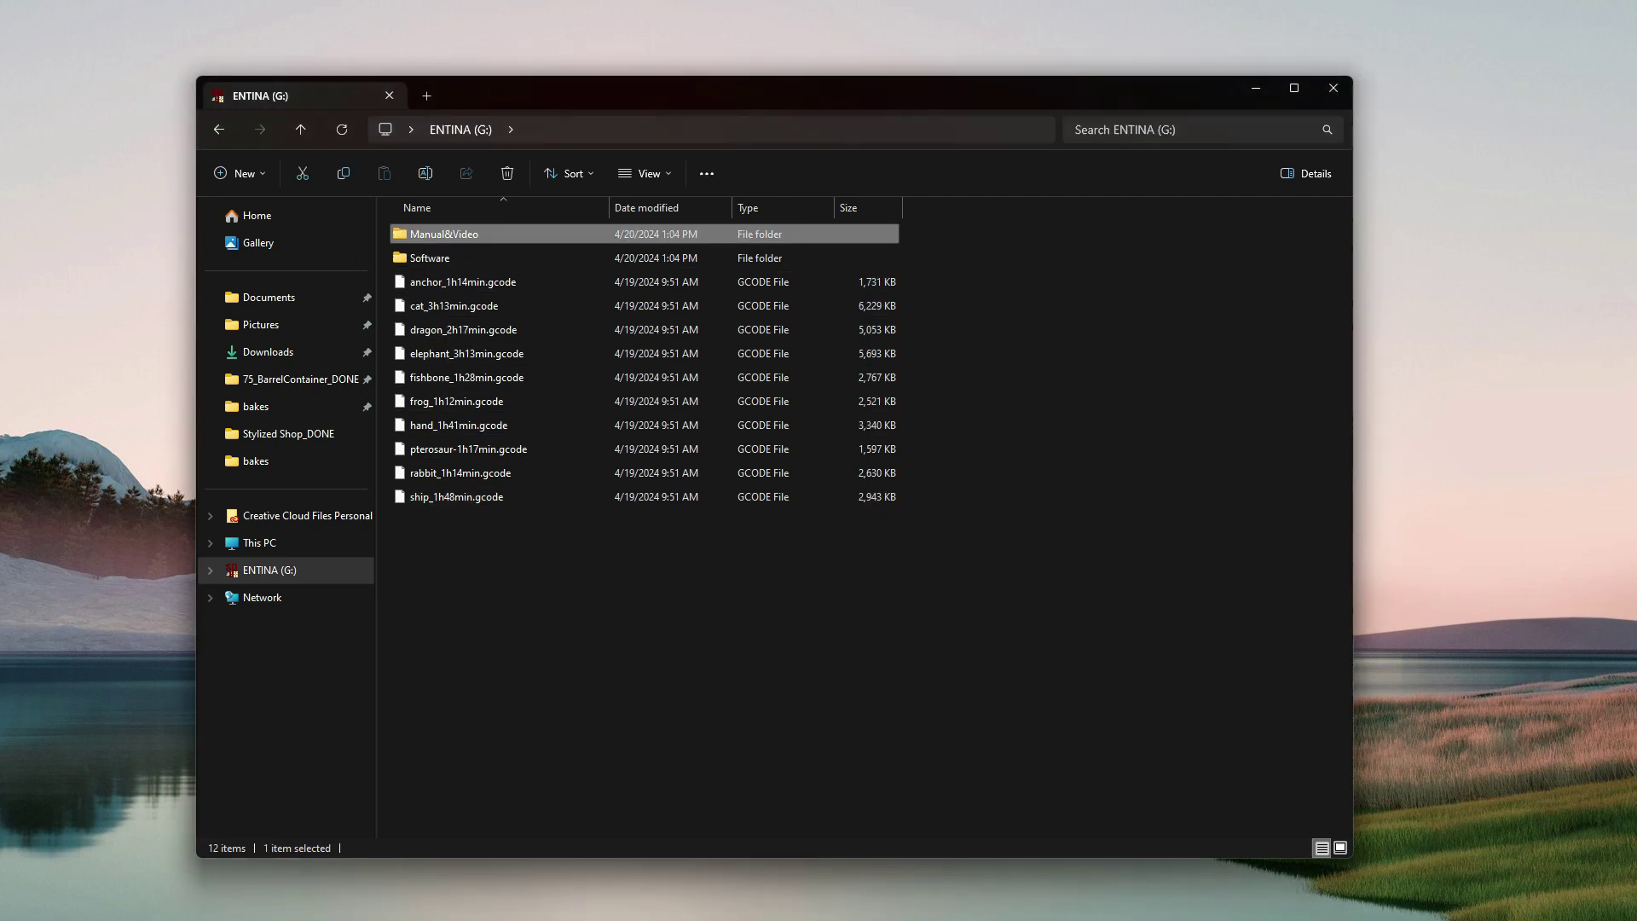
pyautogui.doubleClick(444, 233)
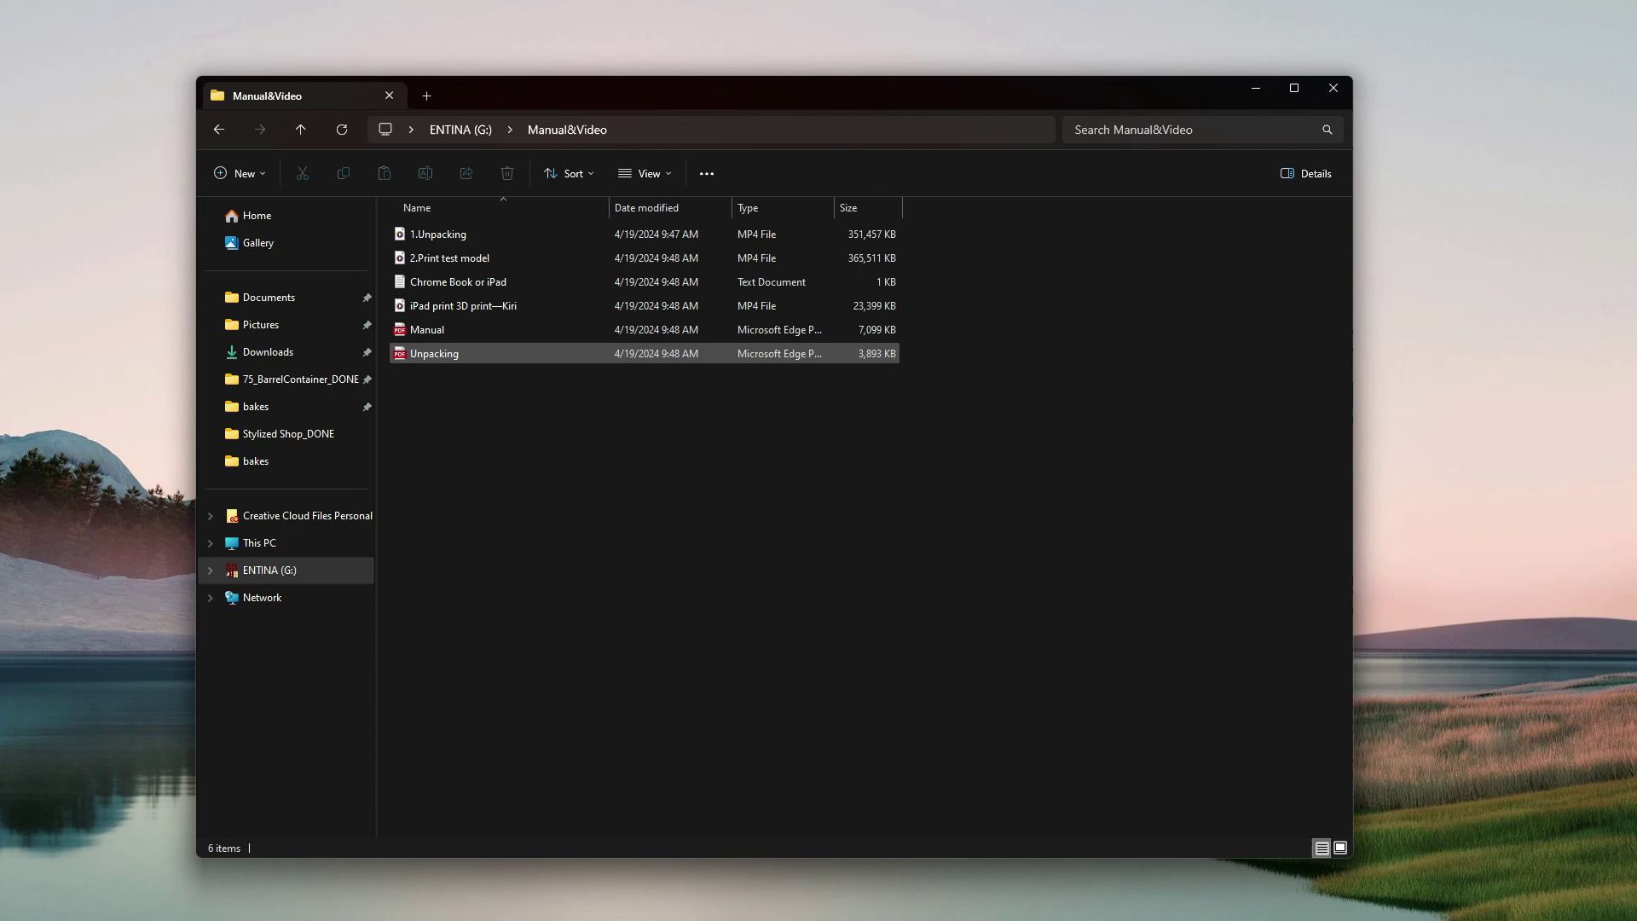
pyautogui.doubleClick(449, 258)
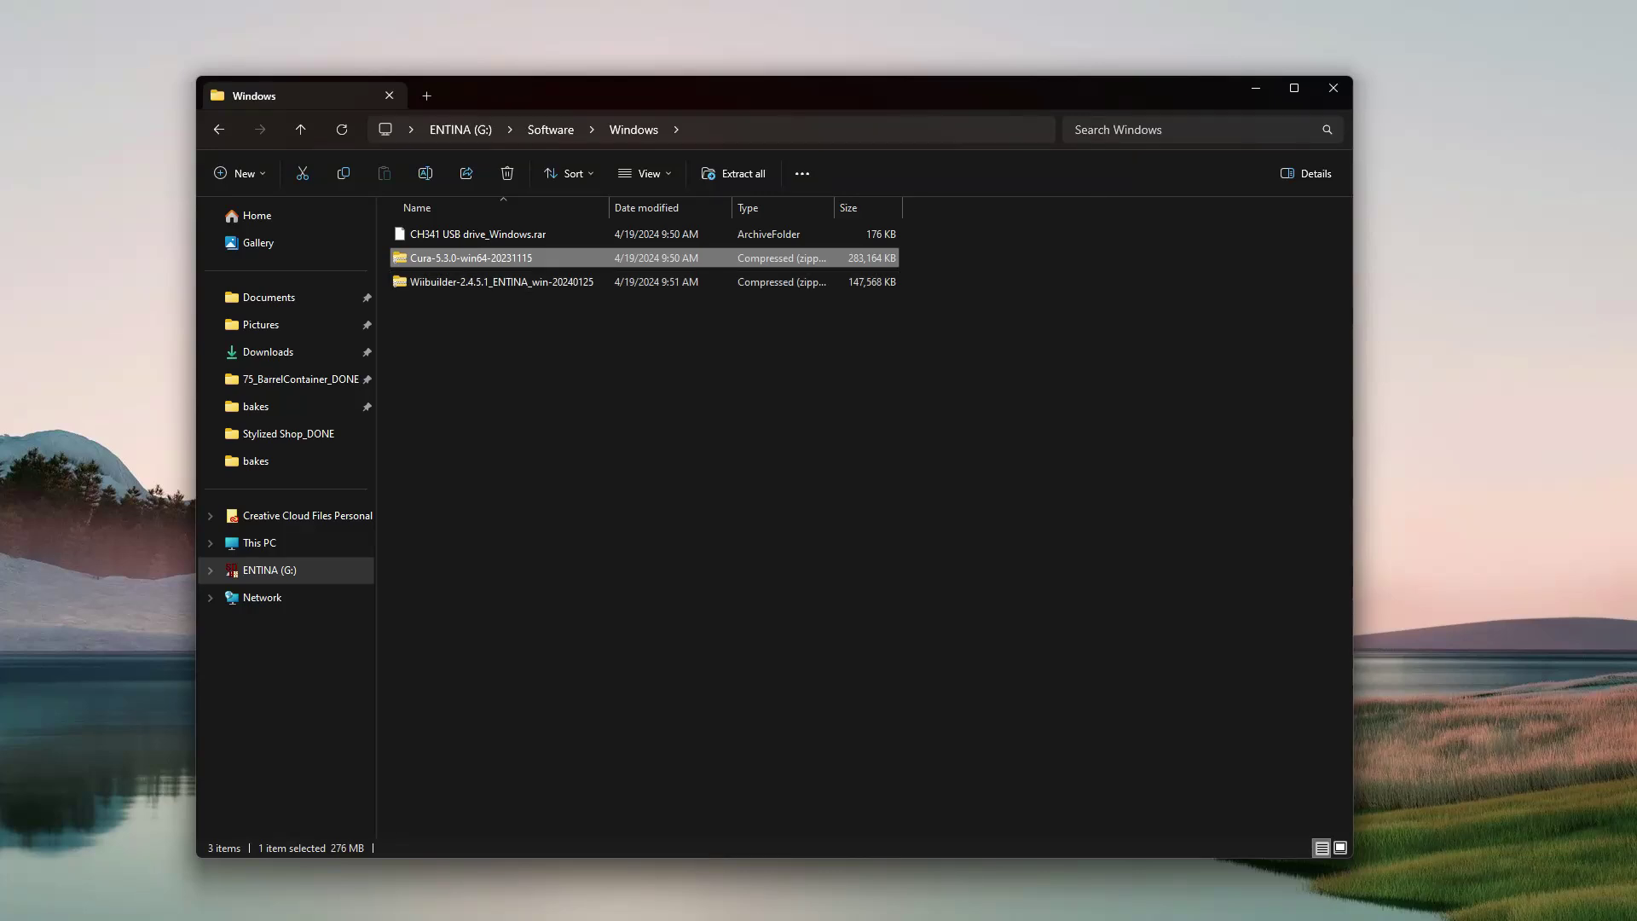
pyautogui.rightClick(488, 259)
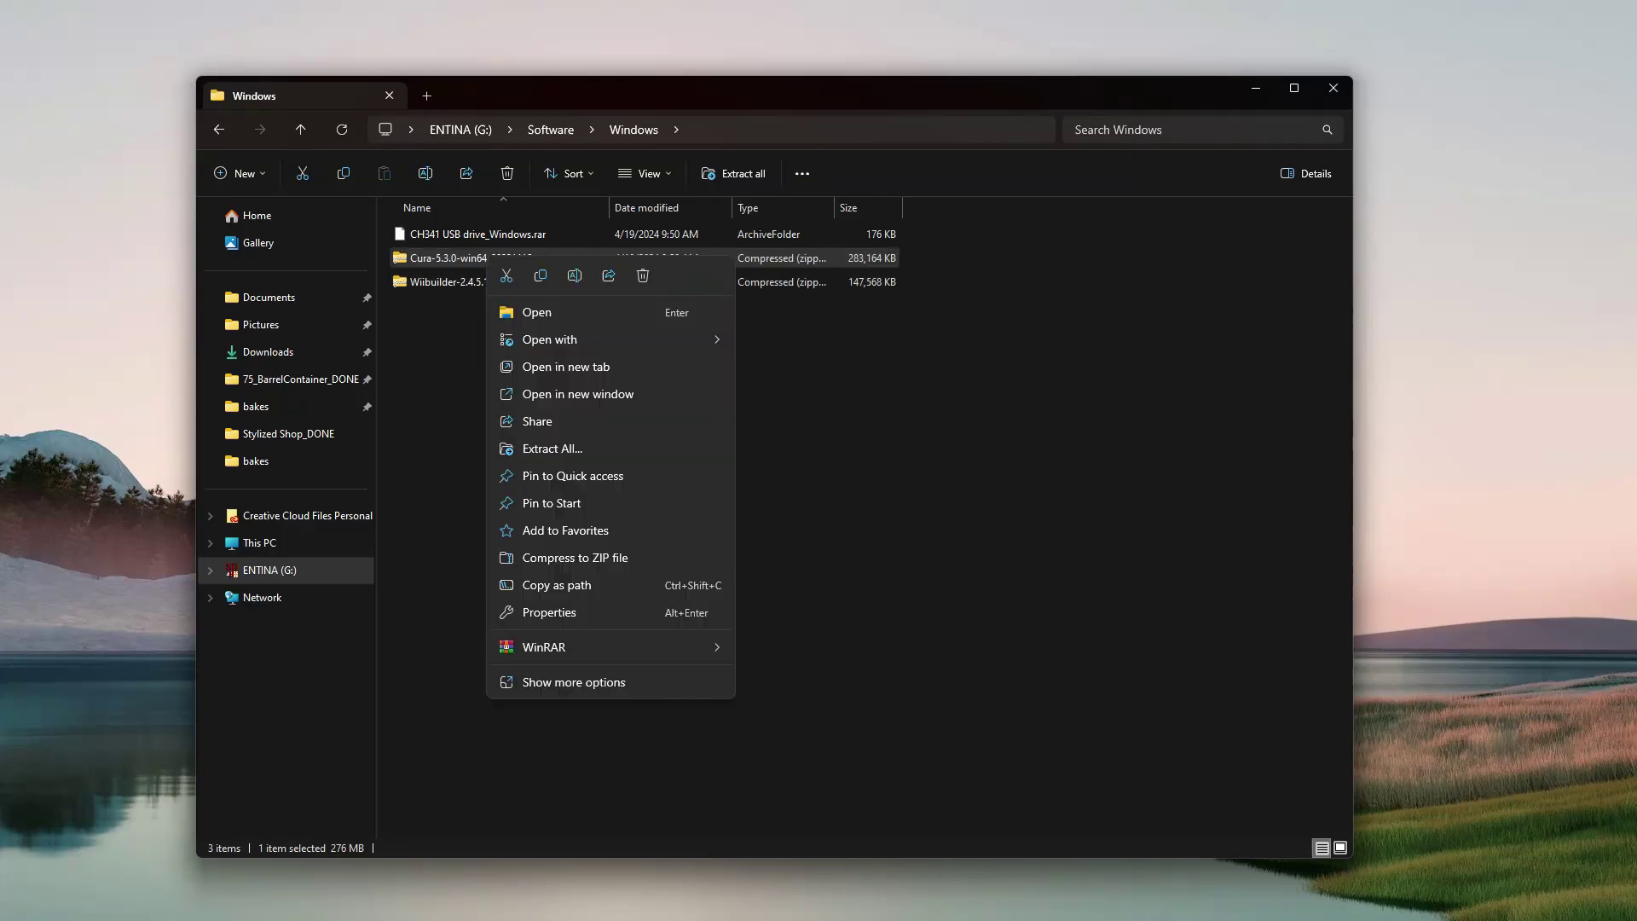
pyautogui.moveTo(544, 648)
pyautogui.click(798, 732)
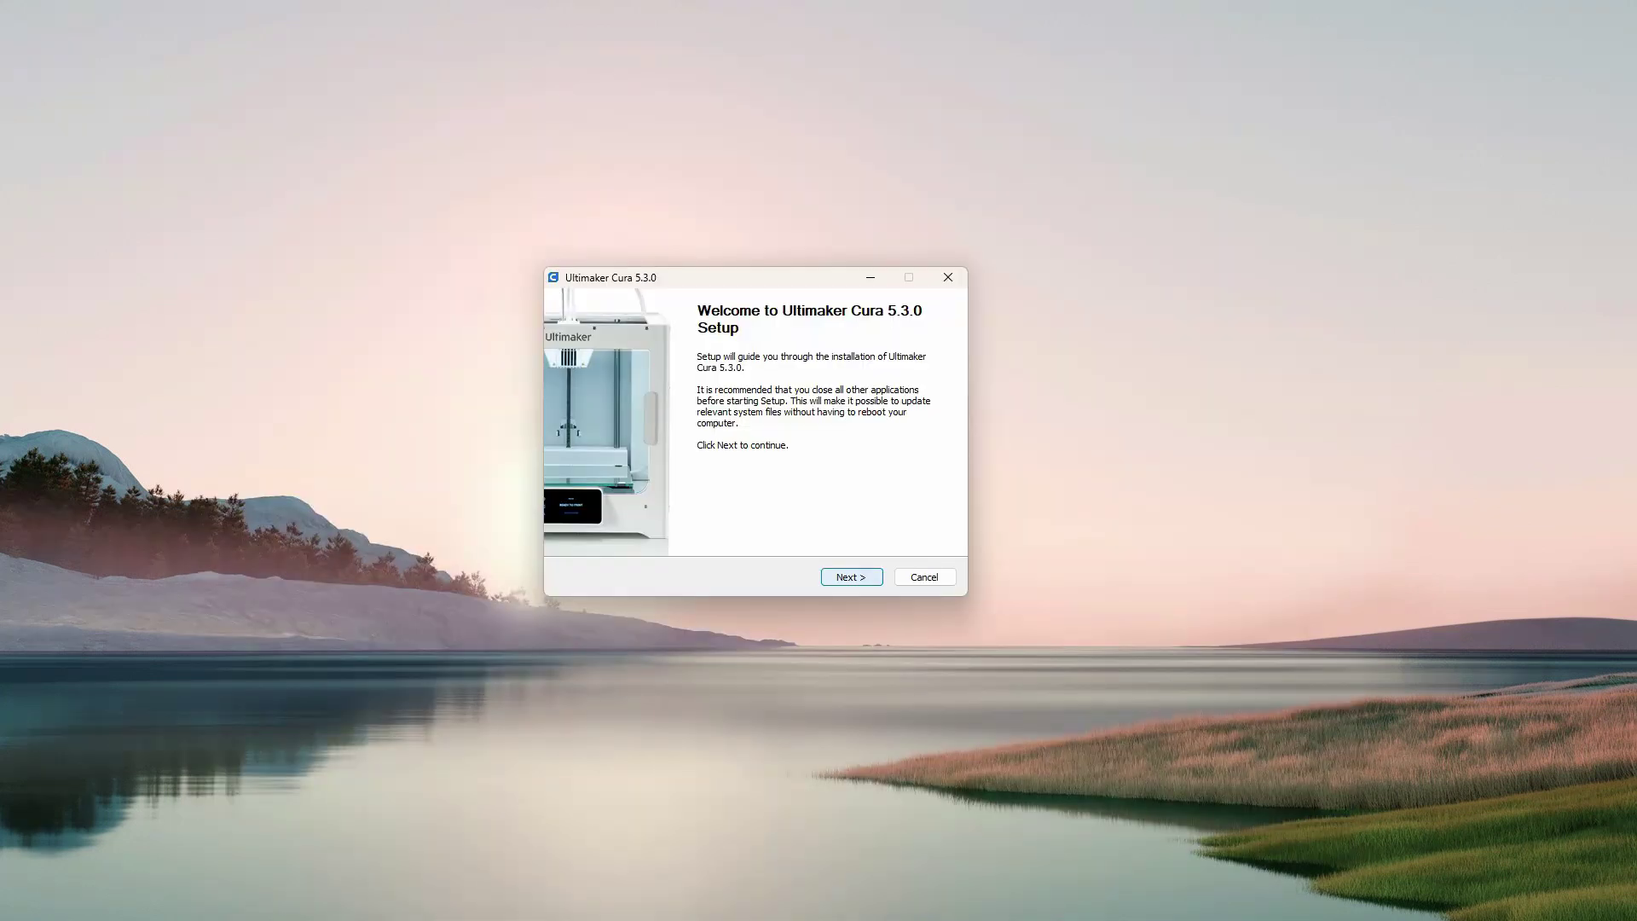
# Install Ultimaker Cura 5.3.0, accepting the license, the default destination folder and the Ultimaker Cura Start Menu folder
pyautogui.press('Return')
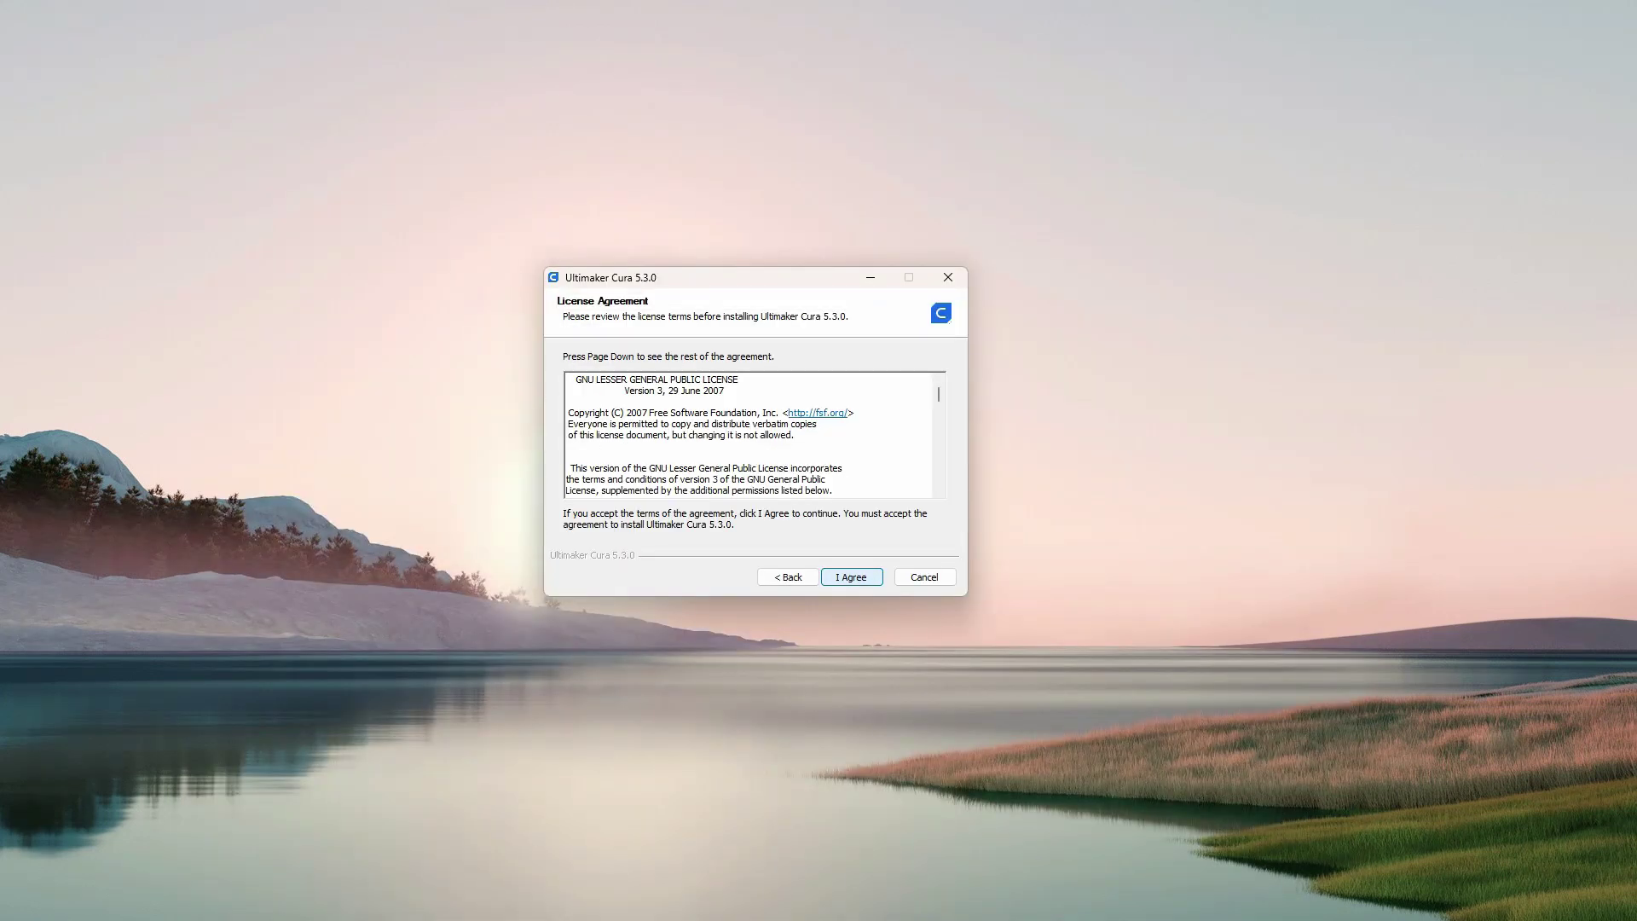
pyautogui.press('Return')
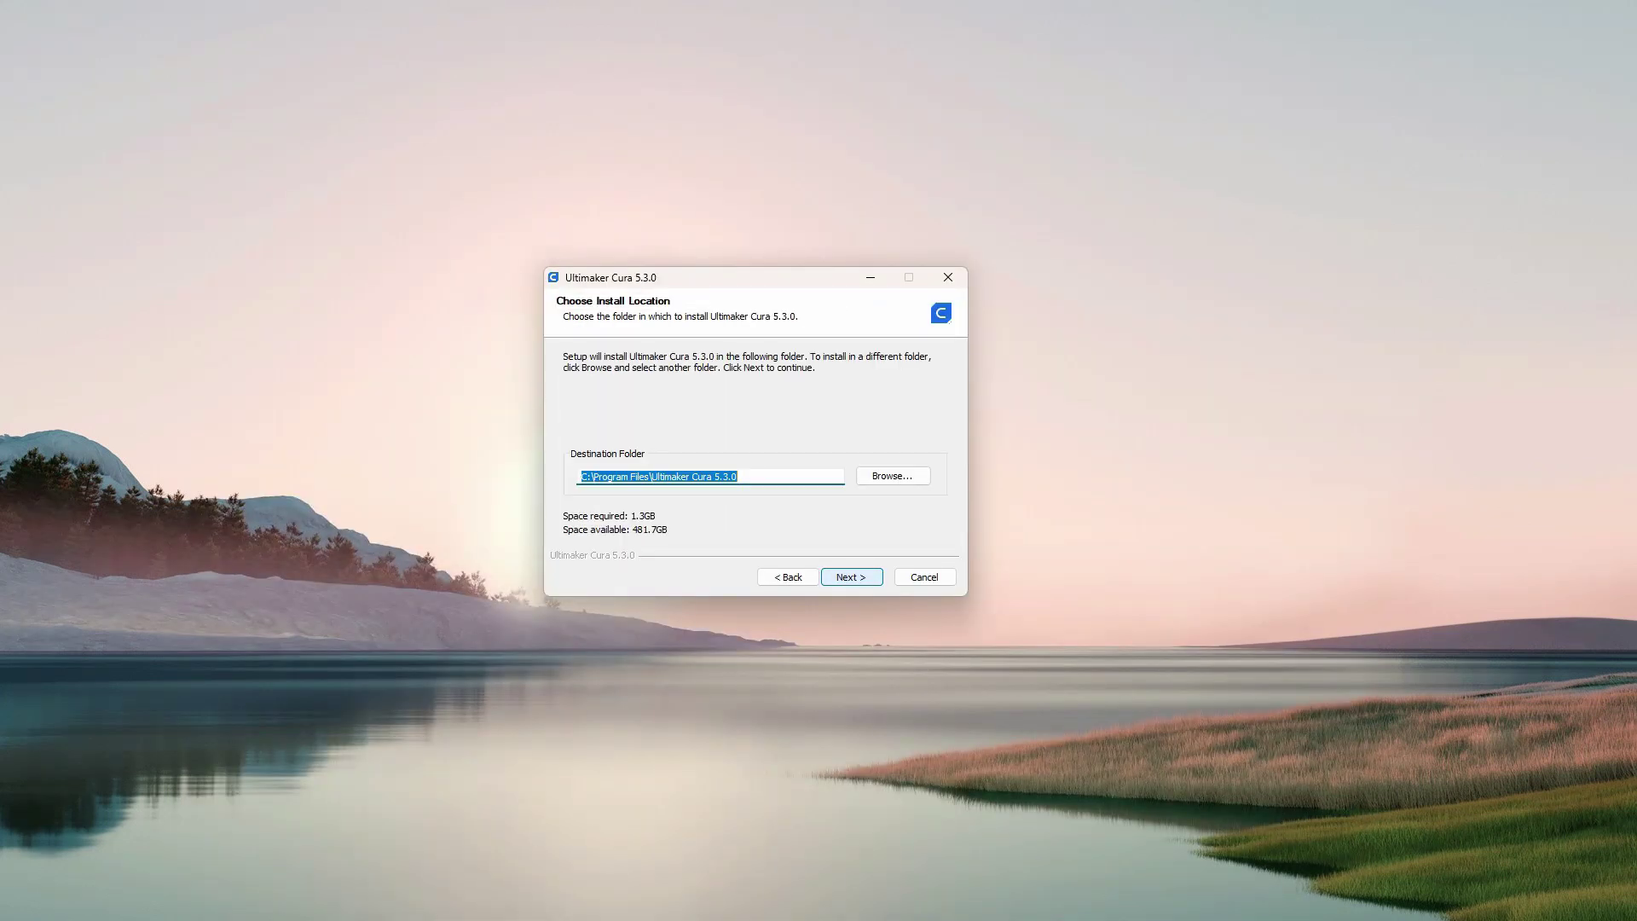
pyautogui.press('Return')
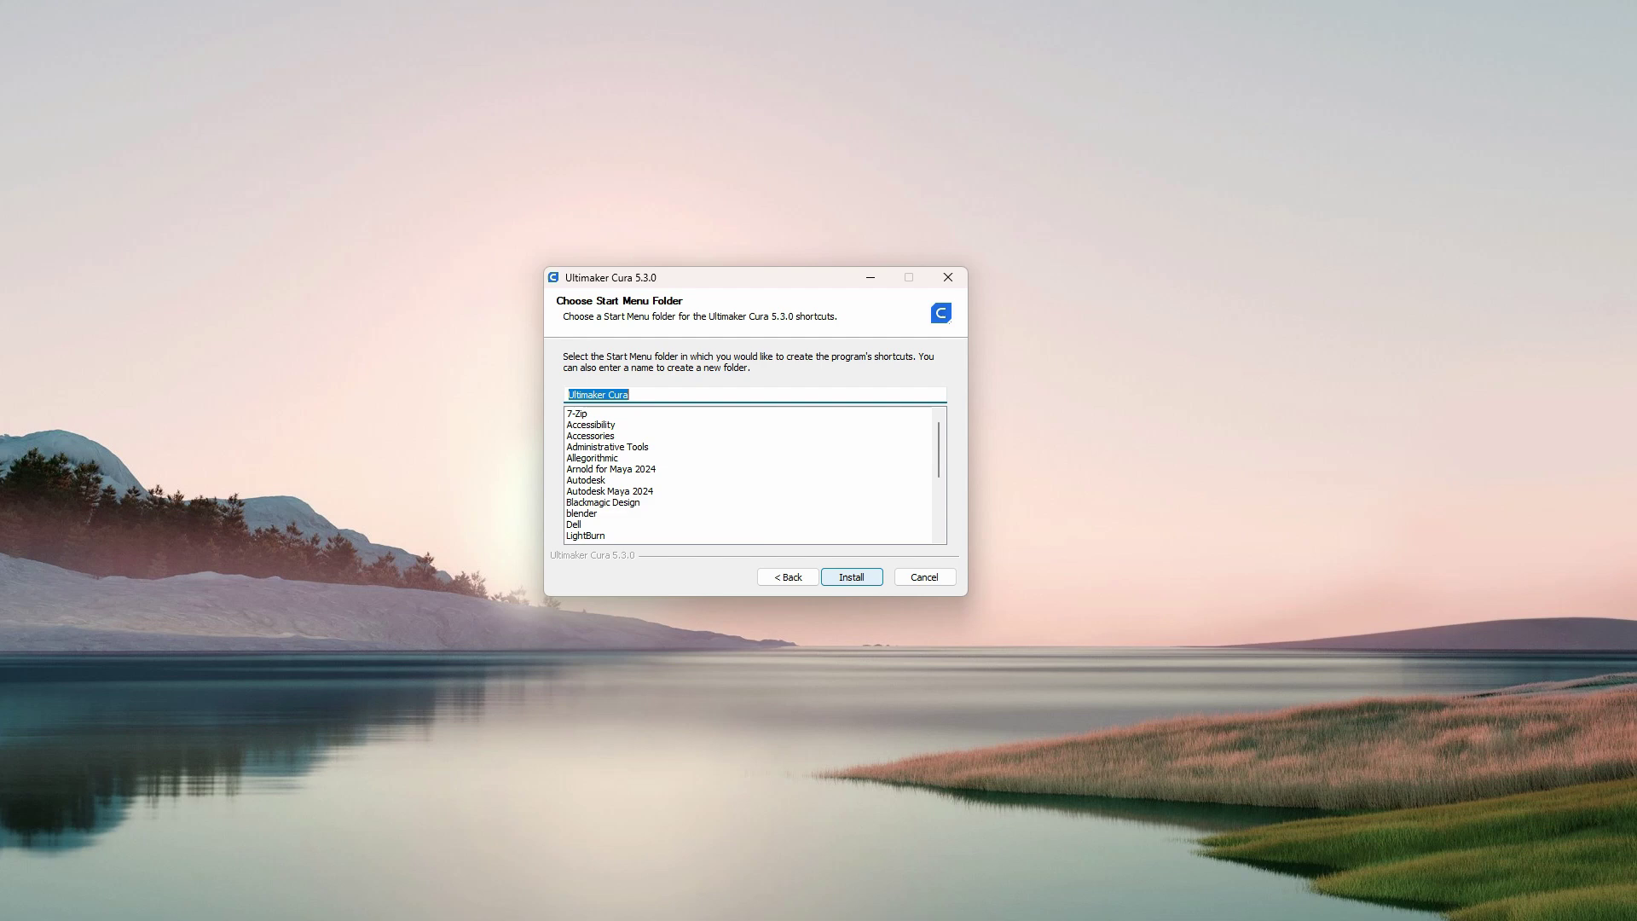
pyautogui.press('Return')
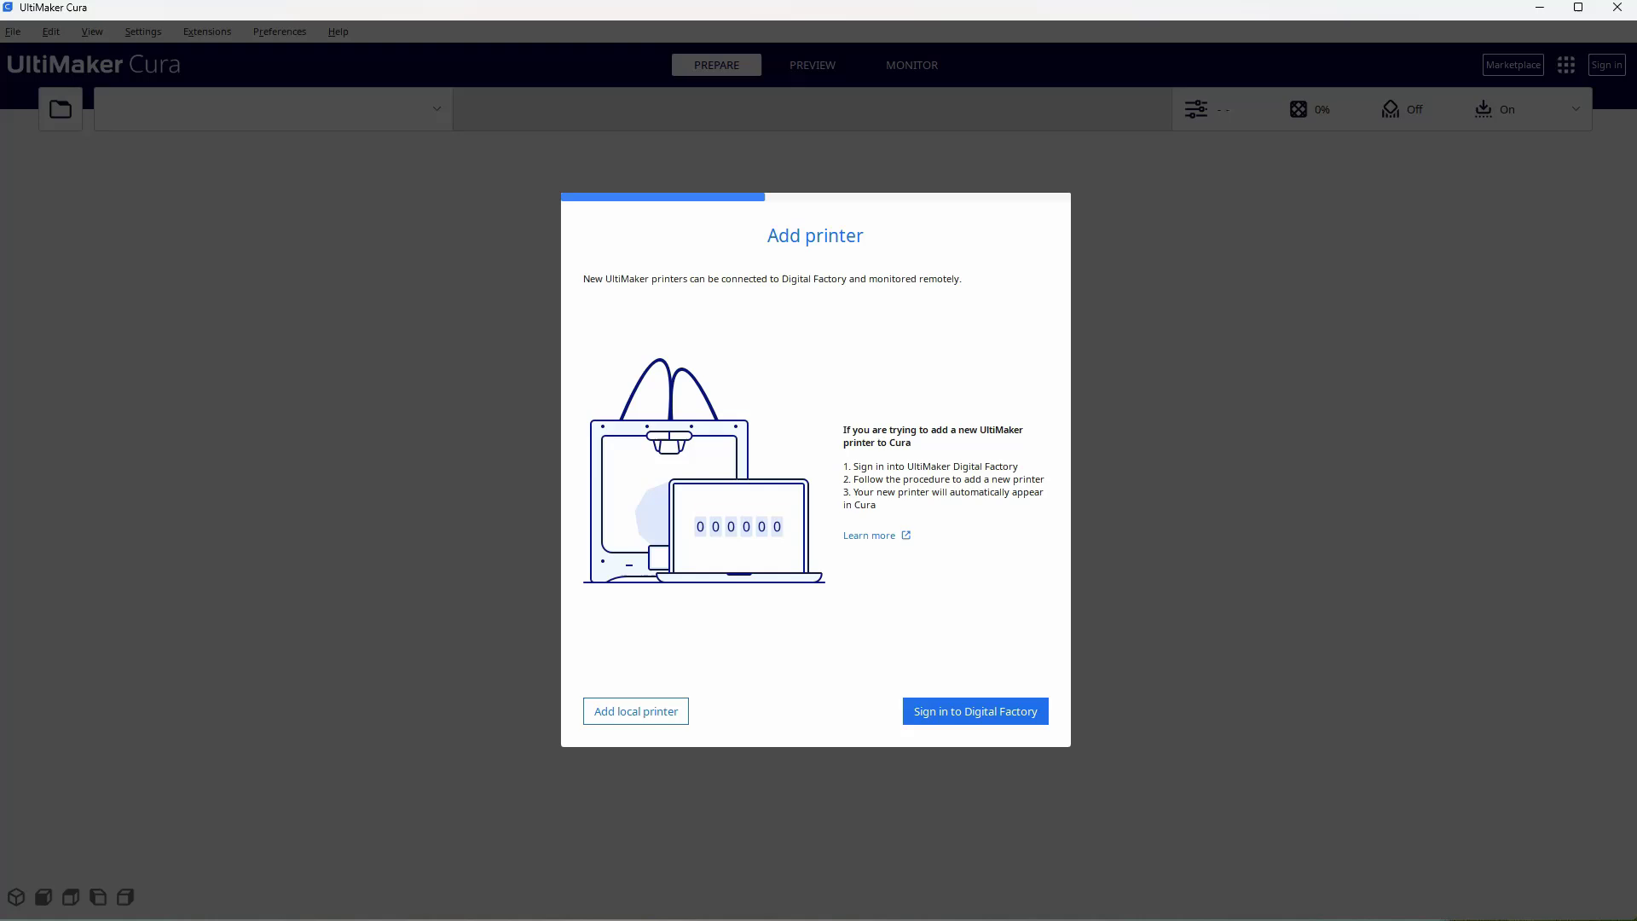
# Add a non-networked local printer from the manufacturer ENTINA, model ENTINA TINA2S
pyautogui.press('Return')
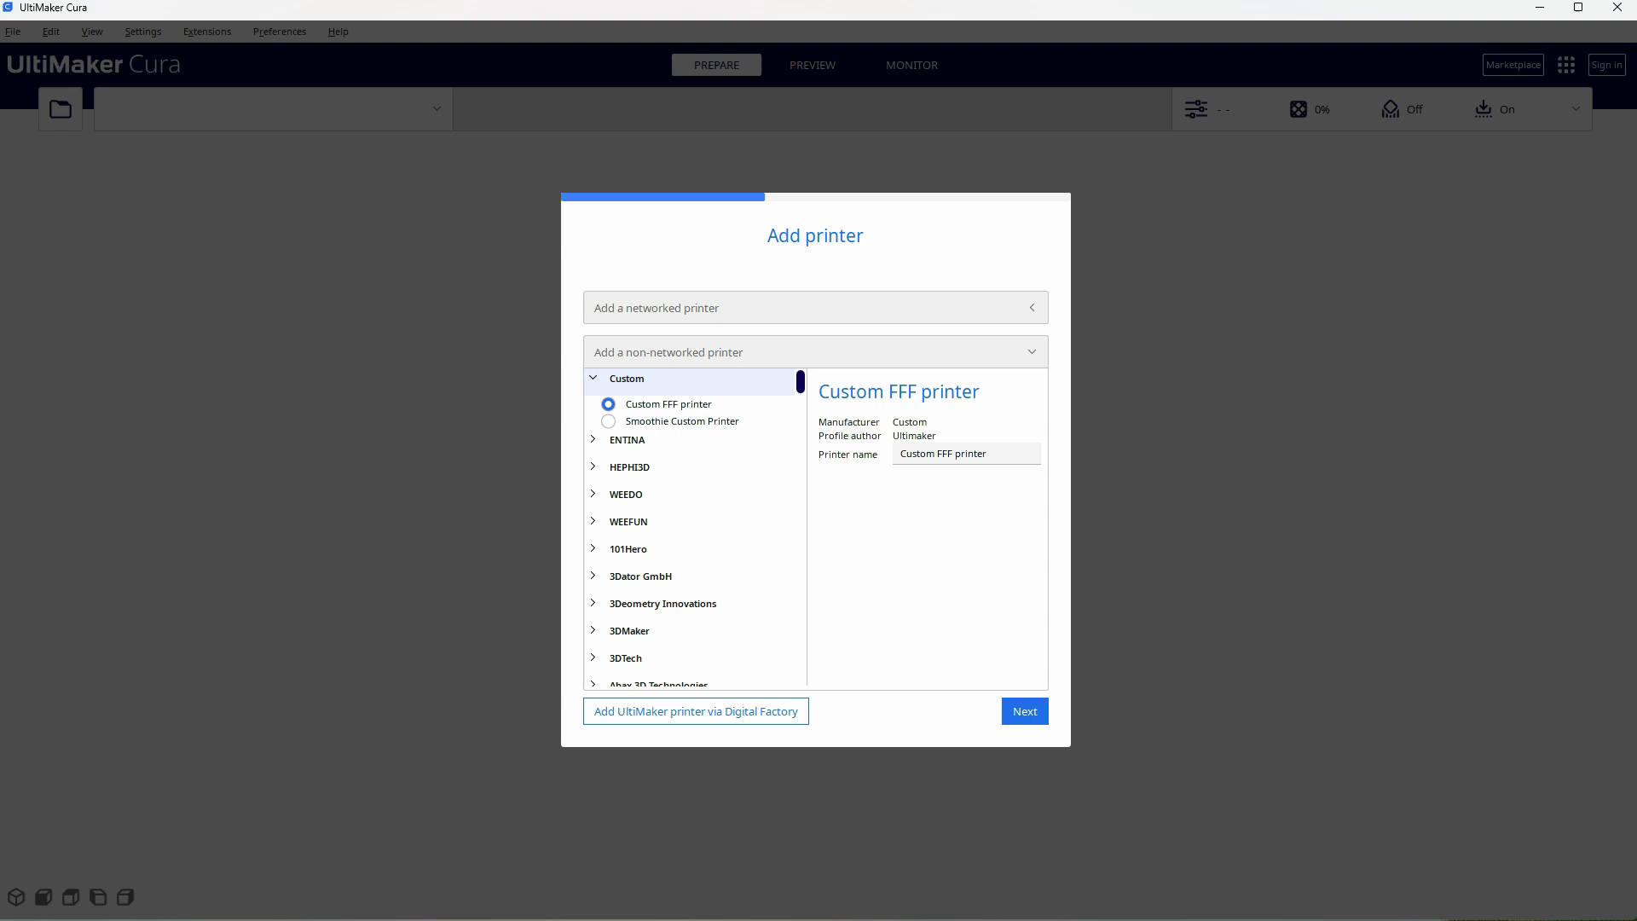
pyautogui.click(627, 438)
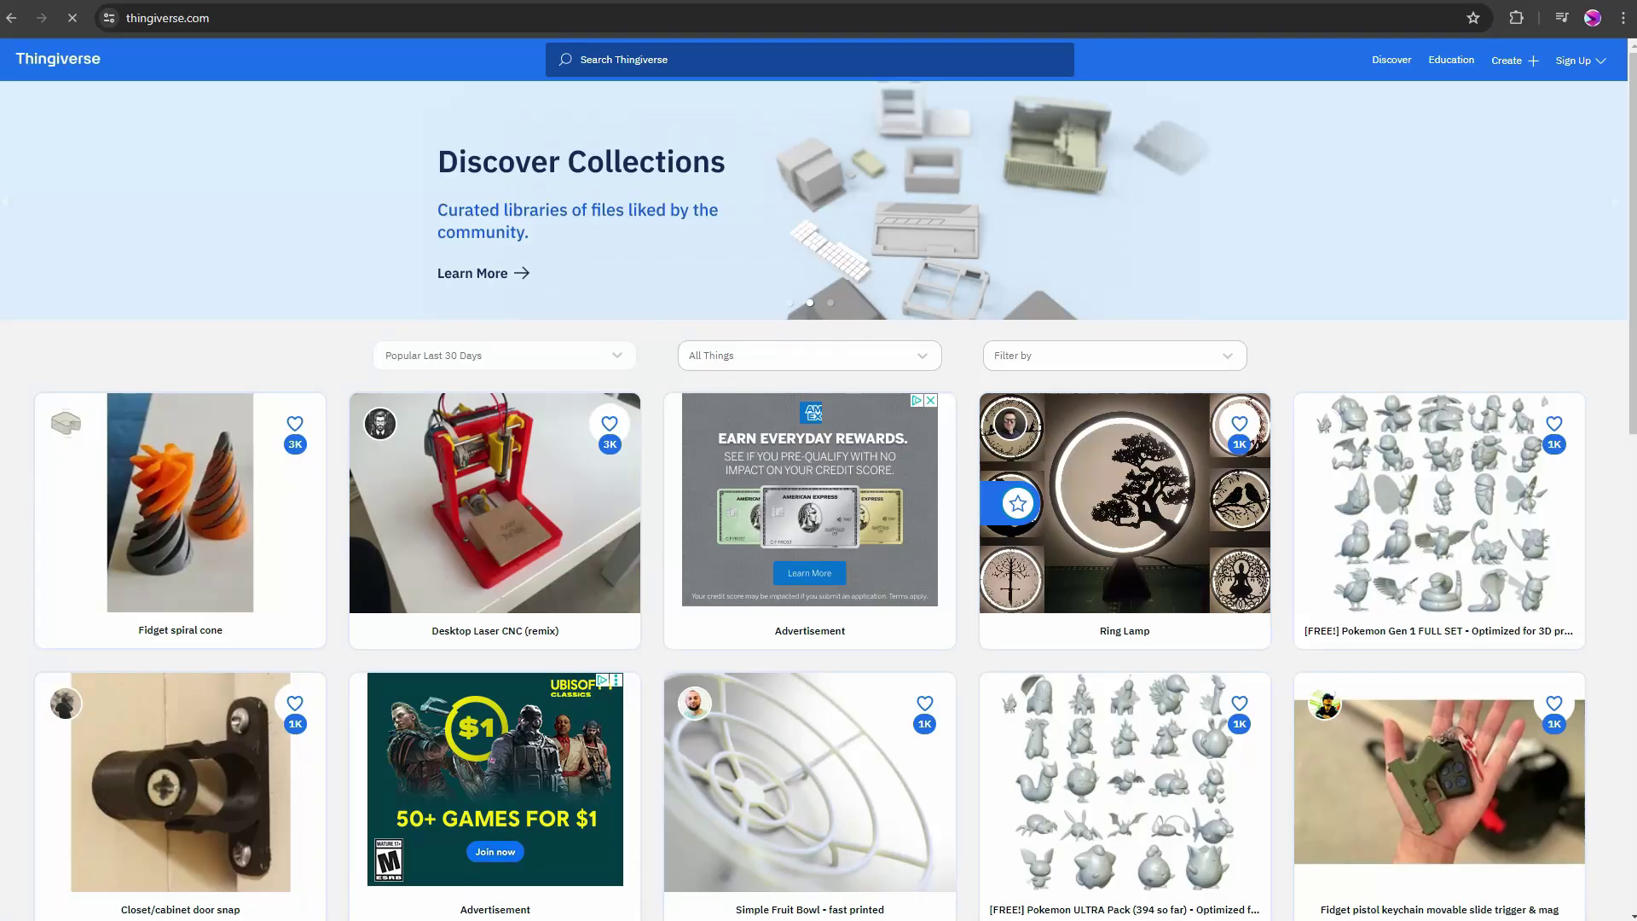
# Browse the popular models on Thingiverse in the browser and view the pictures of the Universal Gamepad Stand
pyautogui.scroll(-3, 818, 494)
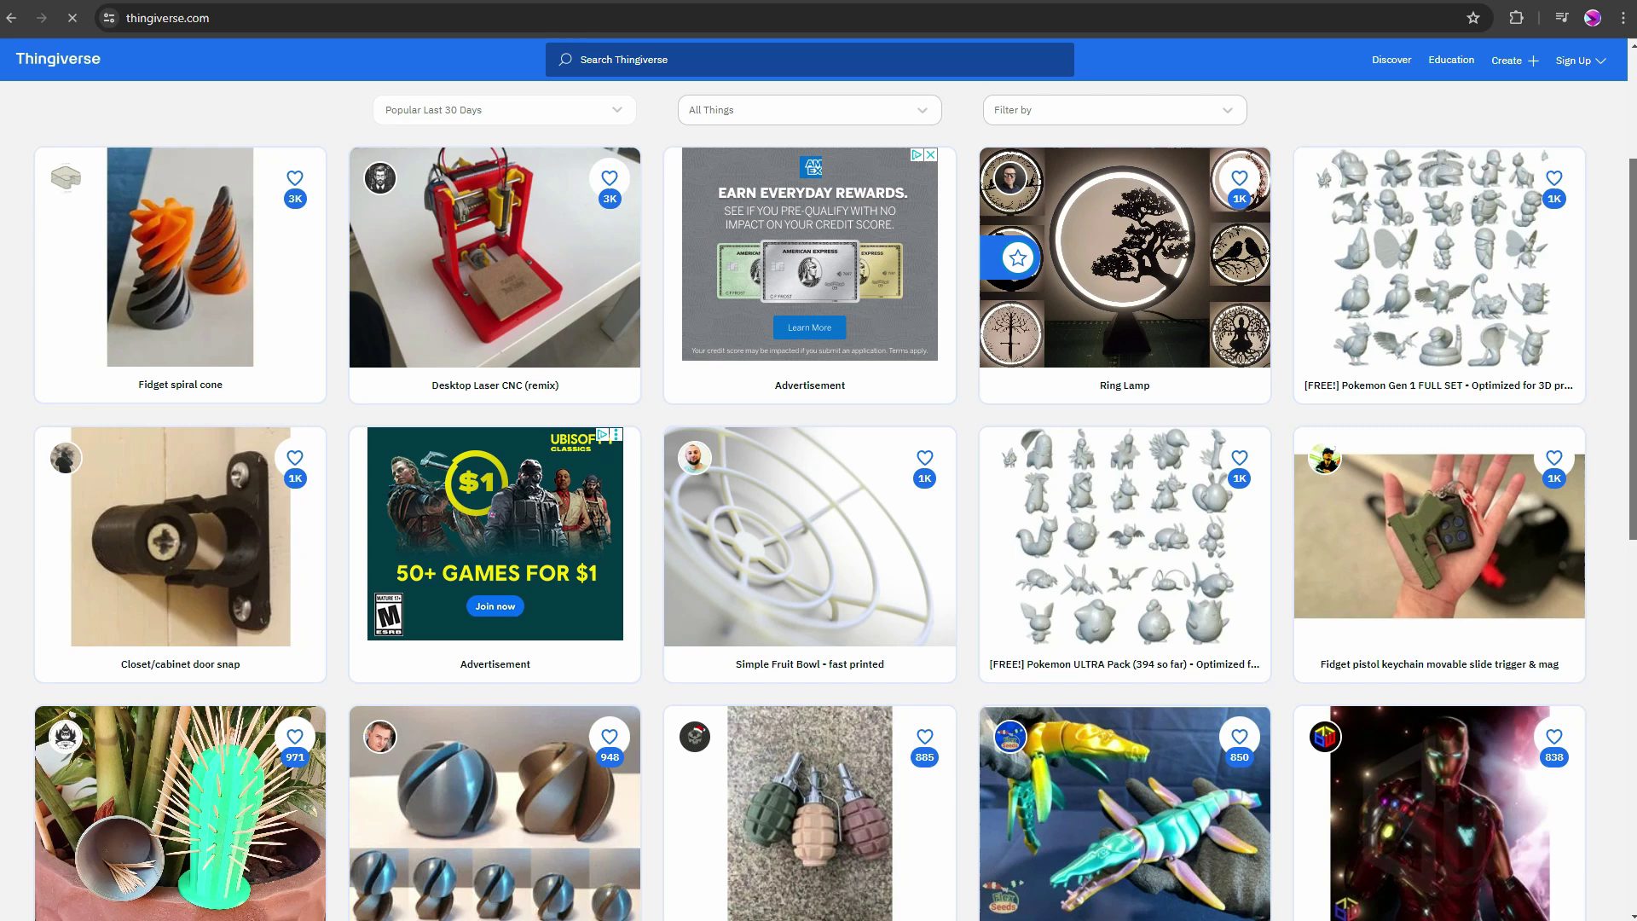
pyautogui.scroll(-2, 818, 495)
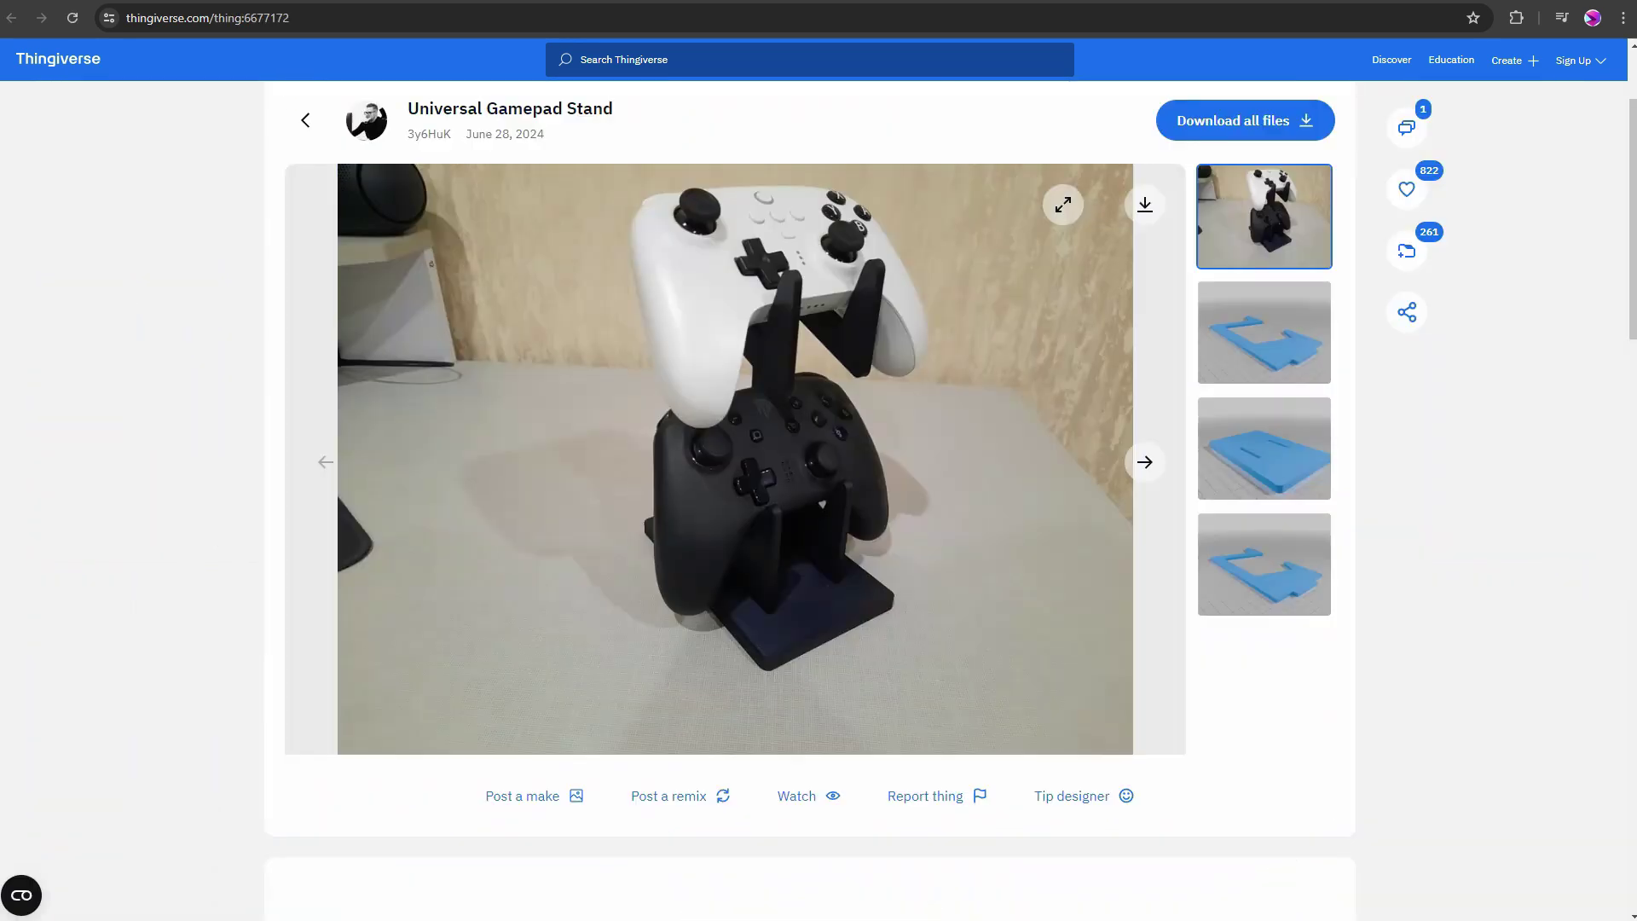
pyautogui.press('Right')
pyautogui.press('Right')
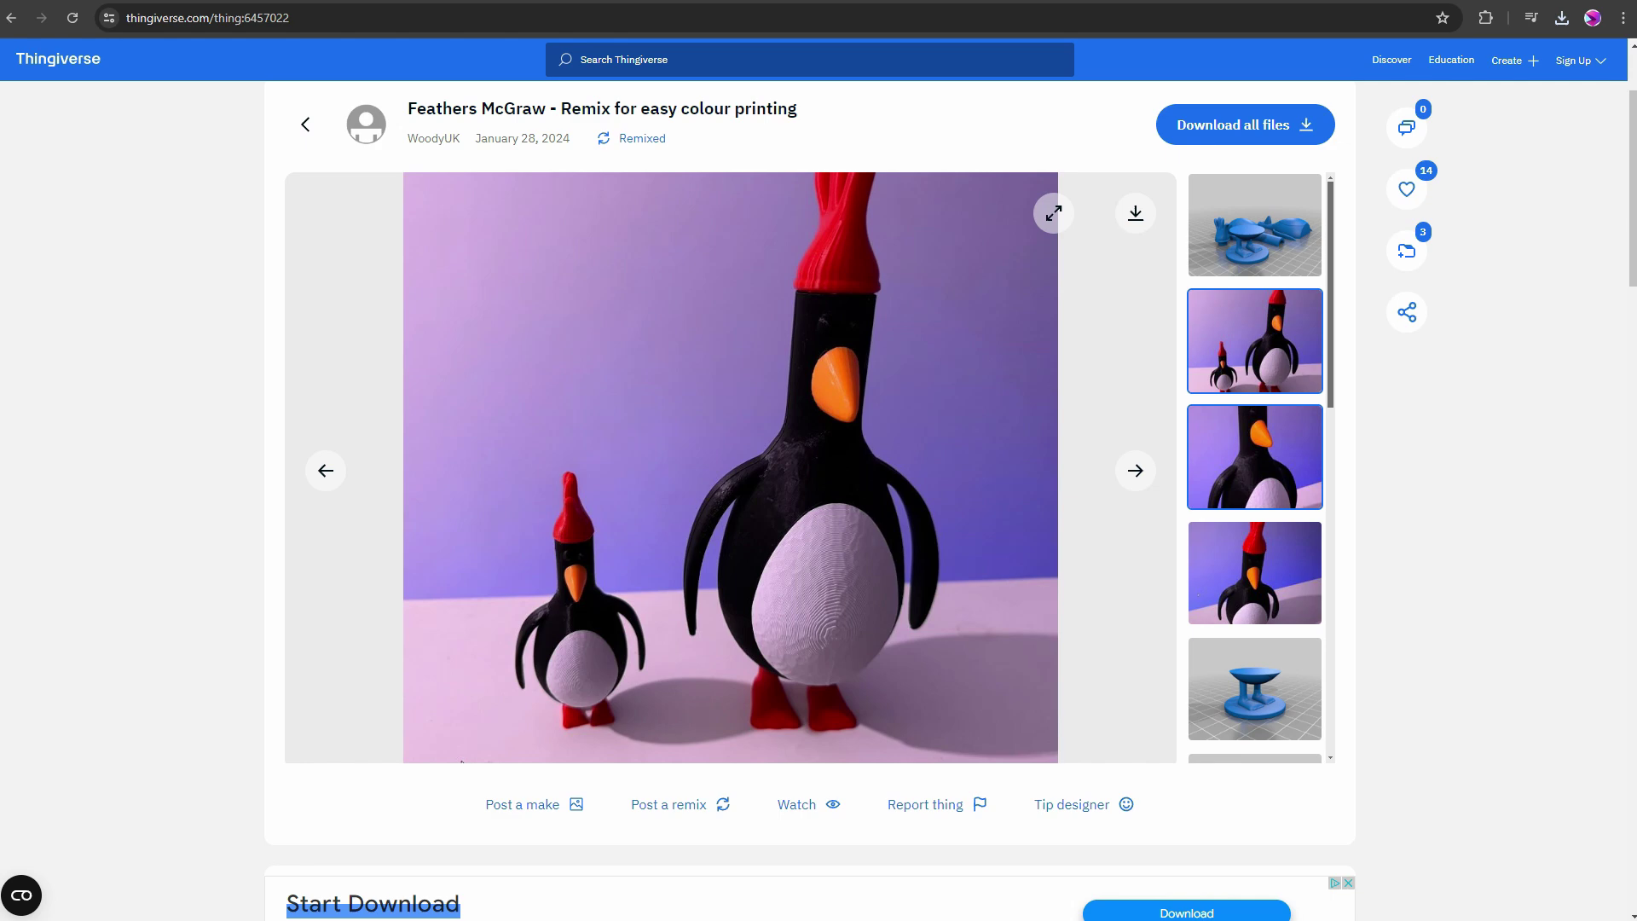
# Look through the images of the "Feathers McGraw - Remix for easy colour printing" model
pyautogui.press('Right')
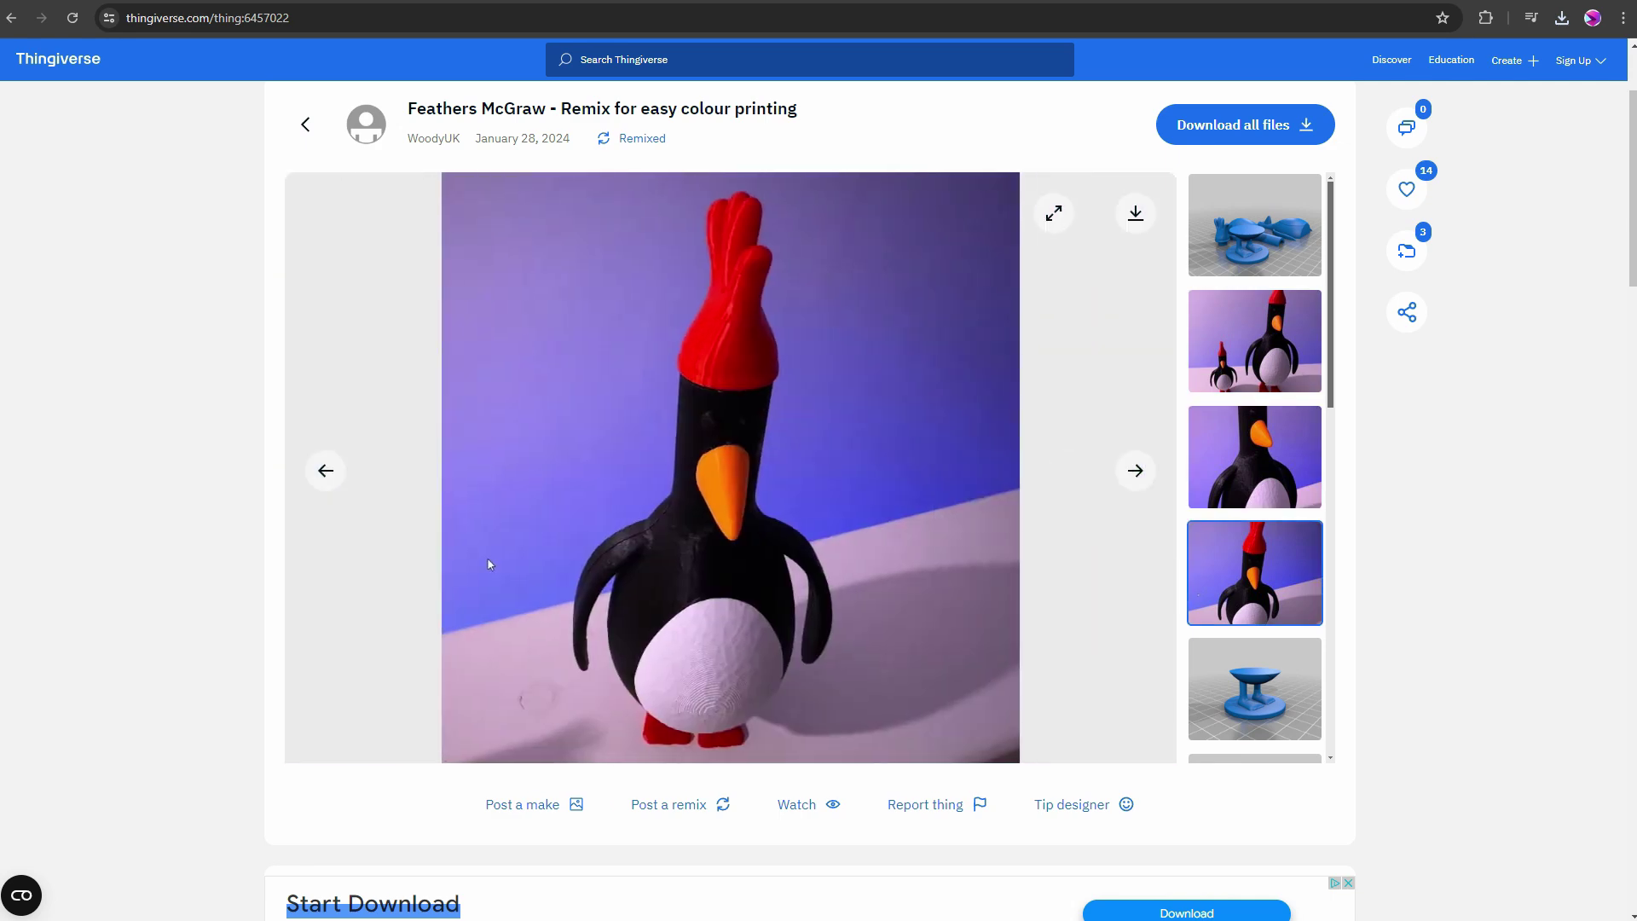
pyautogui.press('Left')
pyautogui.press('Left')
pyautogui.press('Left')
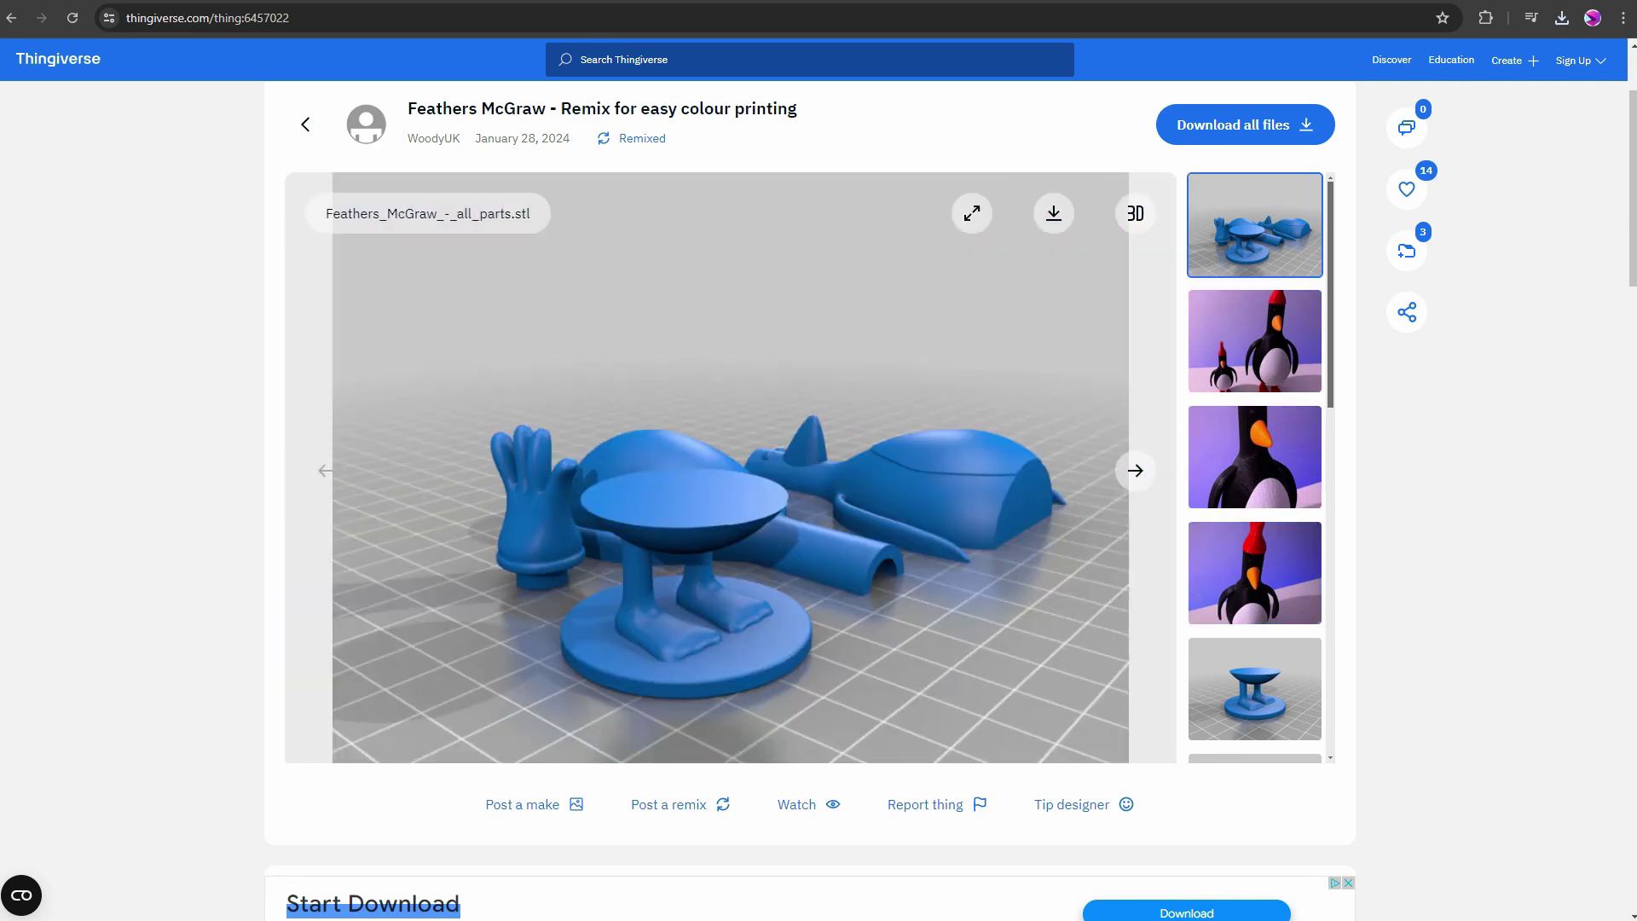
pyautogui.scroll(-1, 819, 495)
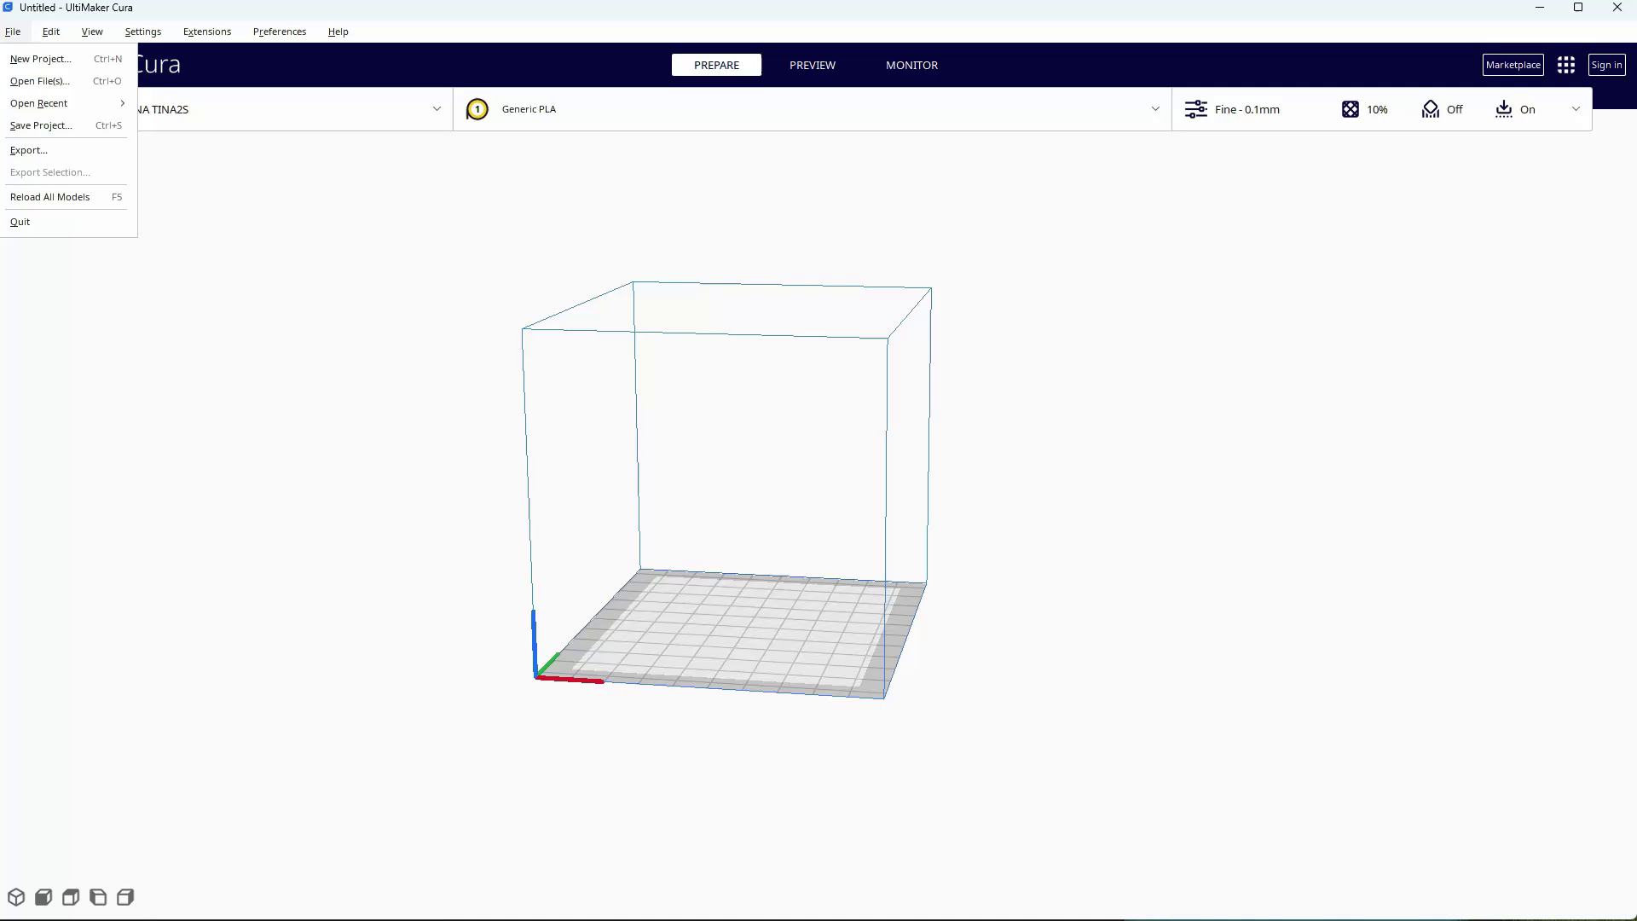
# Switch to UltiMaker Cura and load all six STL files from the McGraw folder
pyautogui.press('Return')
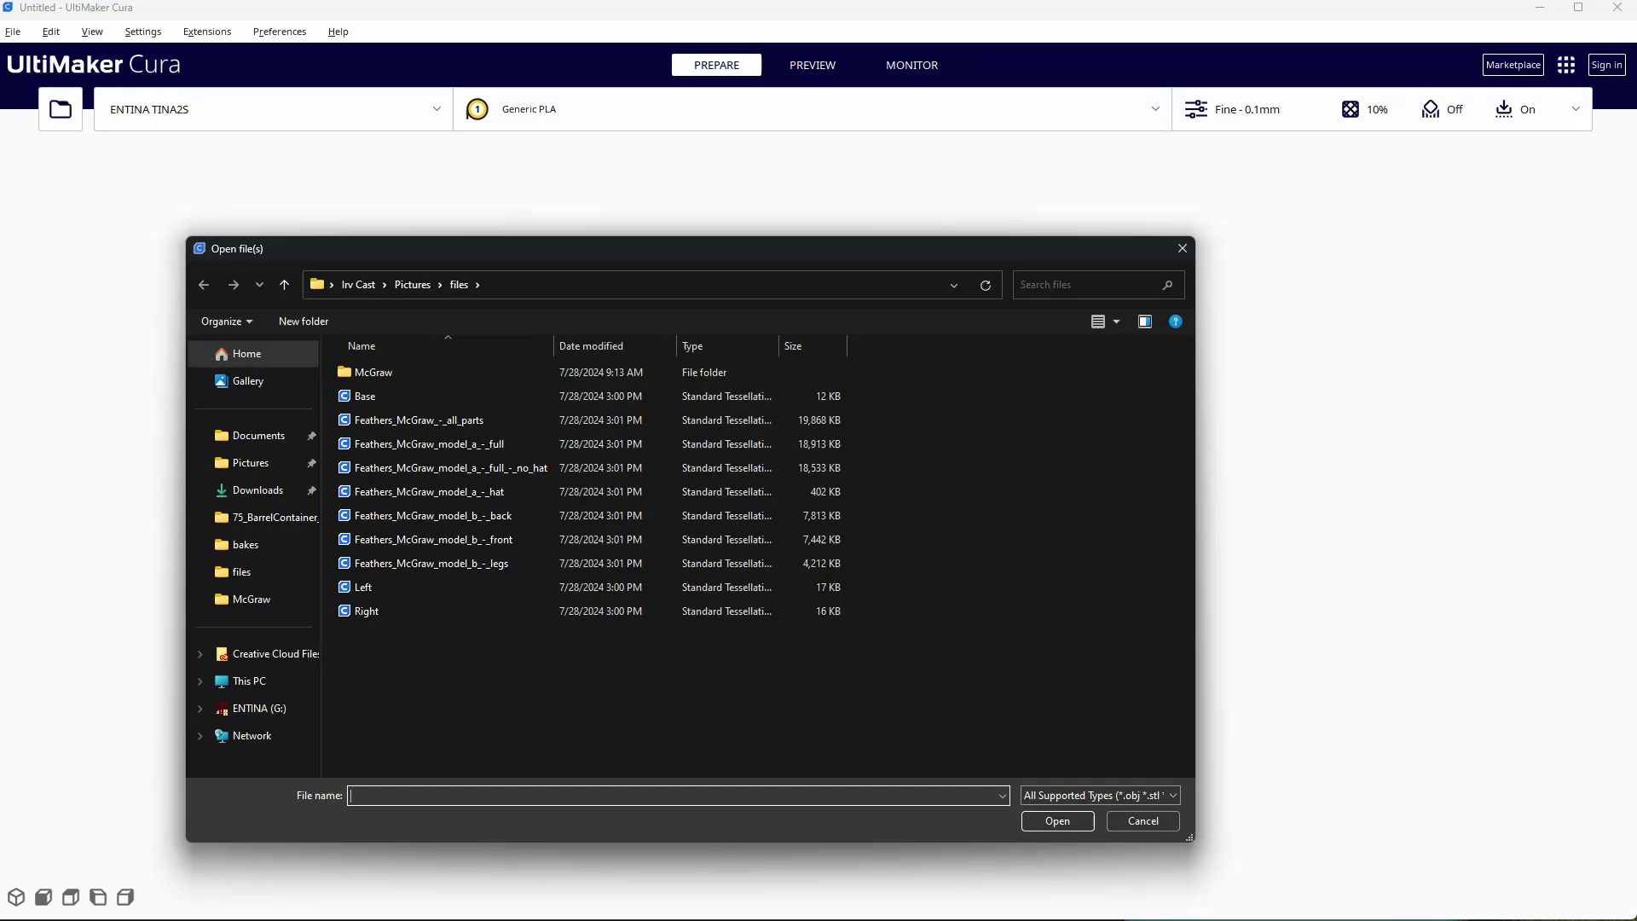
pyautogui.hotkey('ctrl', 'a')
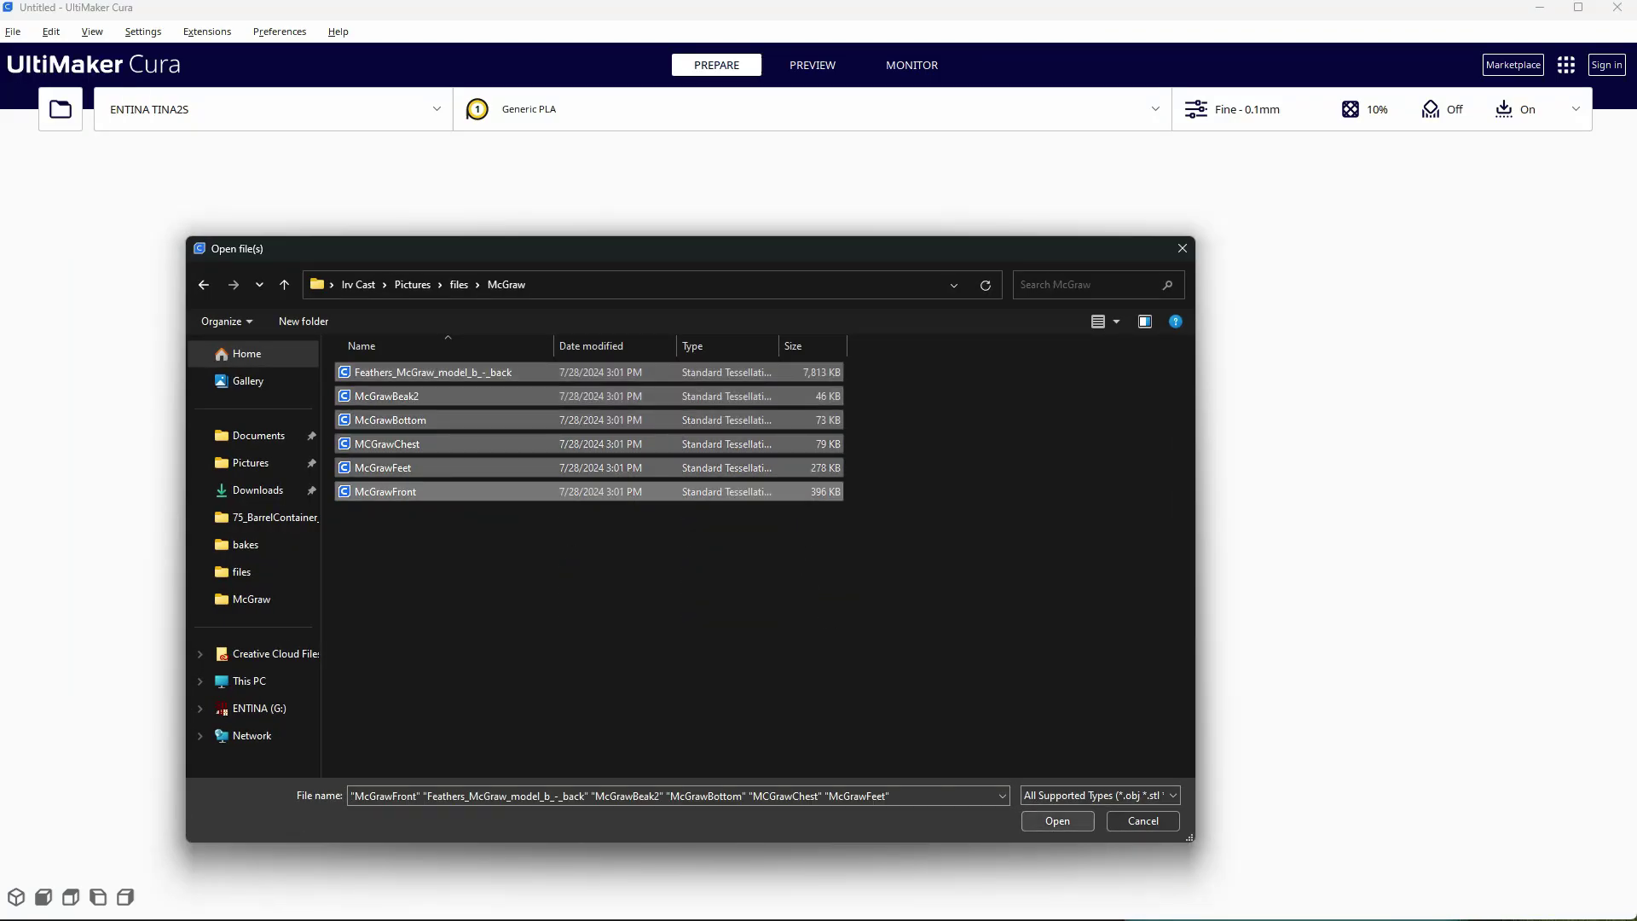
pyautogui.press('Return')
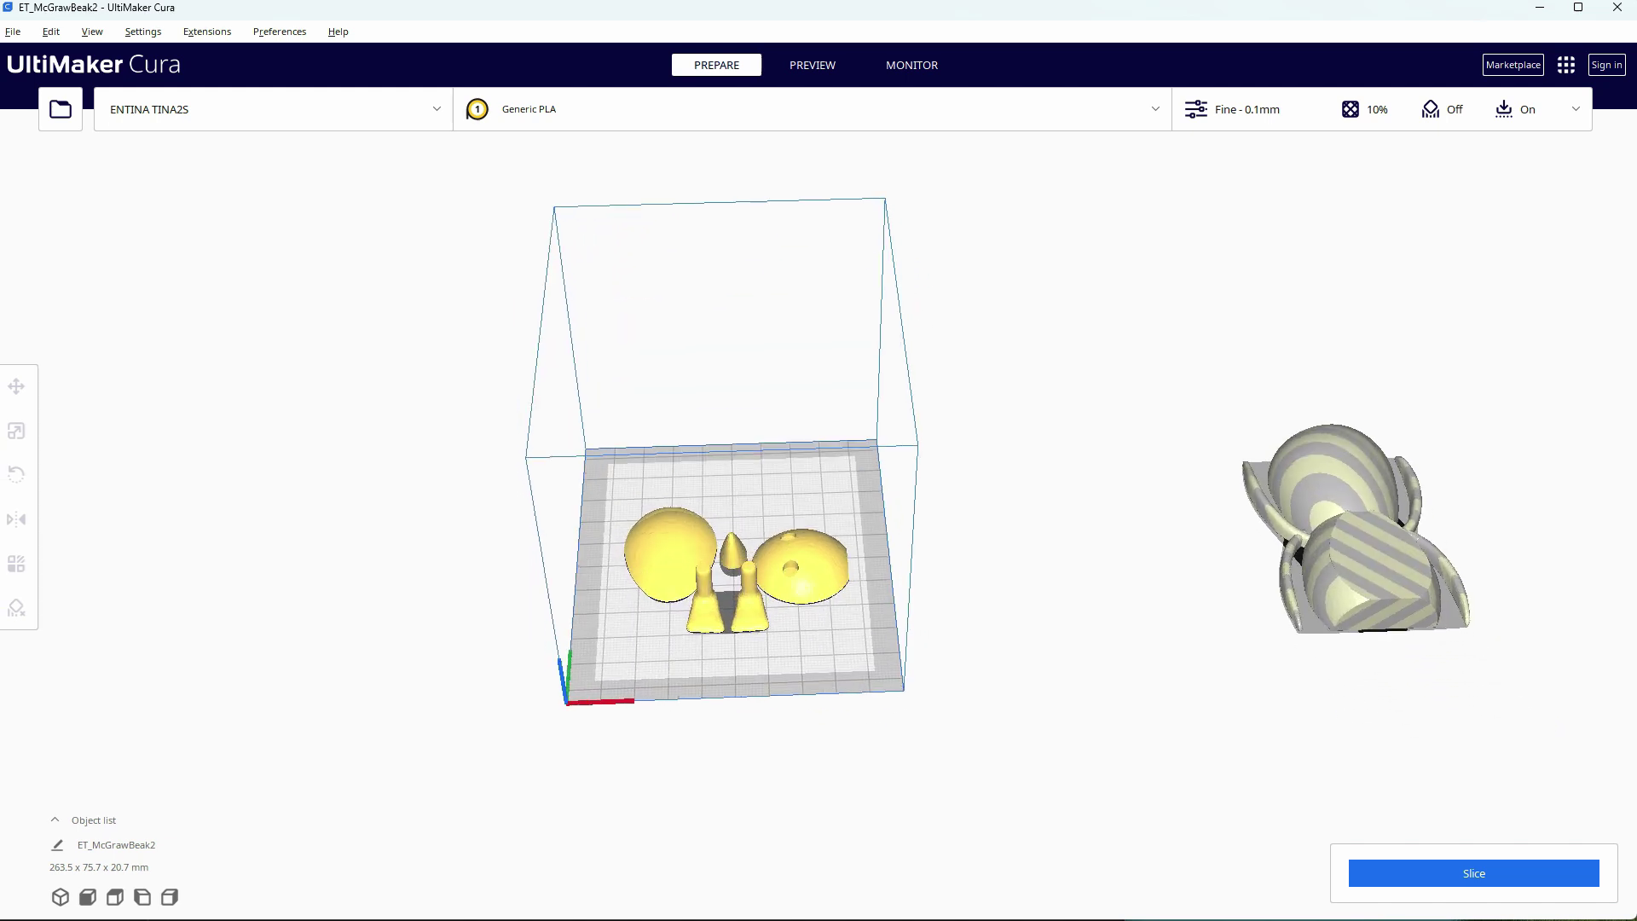
# Separate the two overlapping large penguin body halves beside the build plate, placing the back half at about X 198 mm
pyautogui.click(1364, 563)
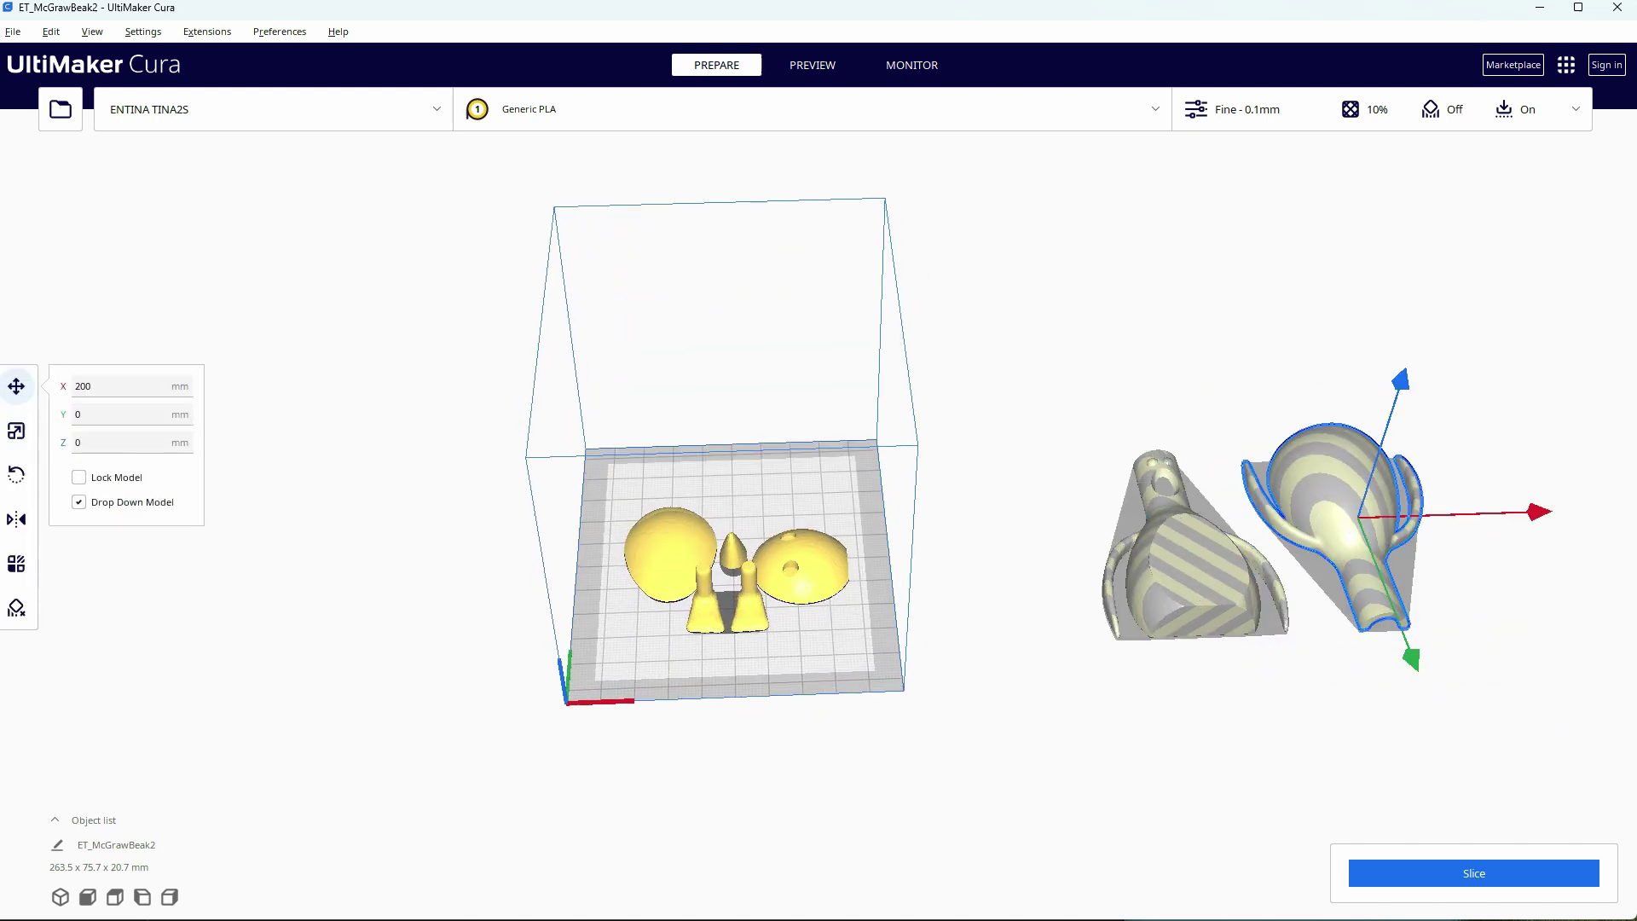
pyautogui.scroll(3, 644, 496)
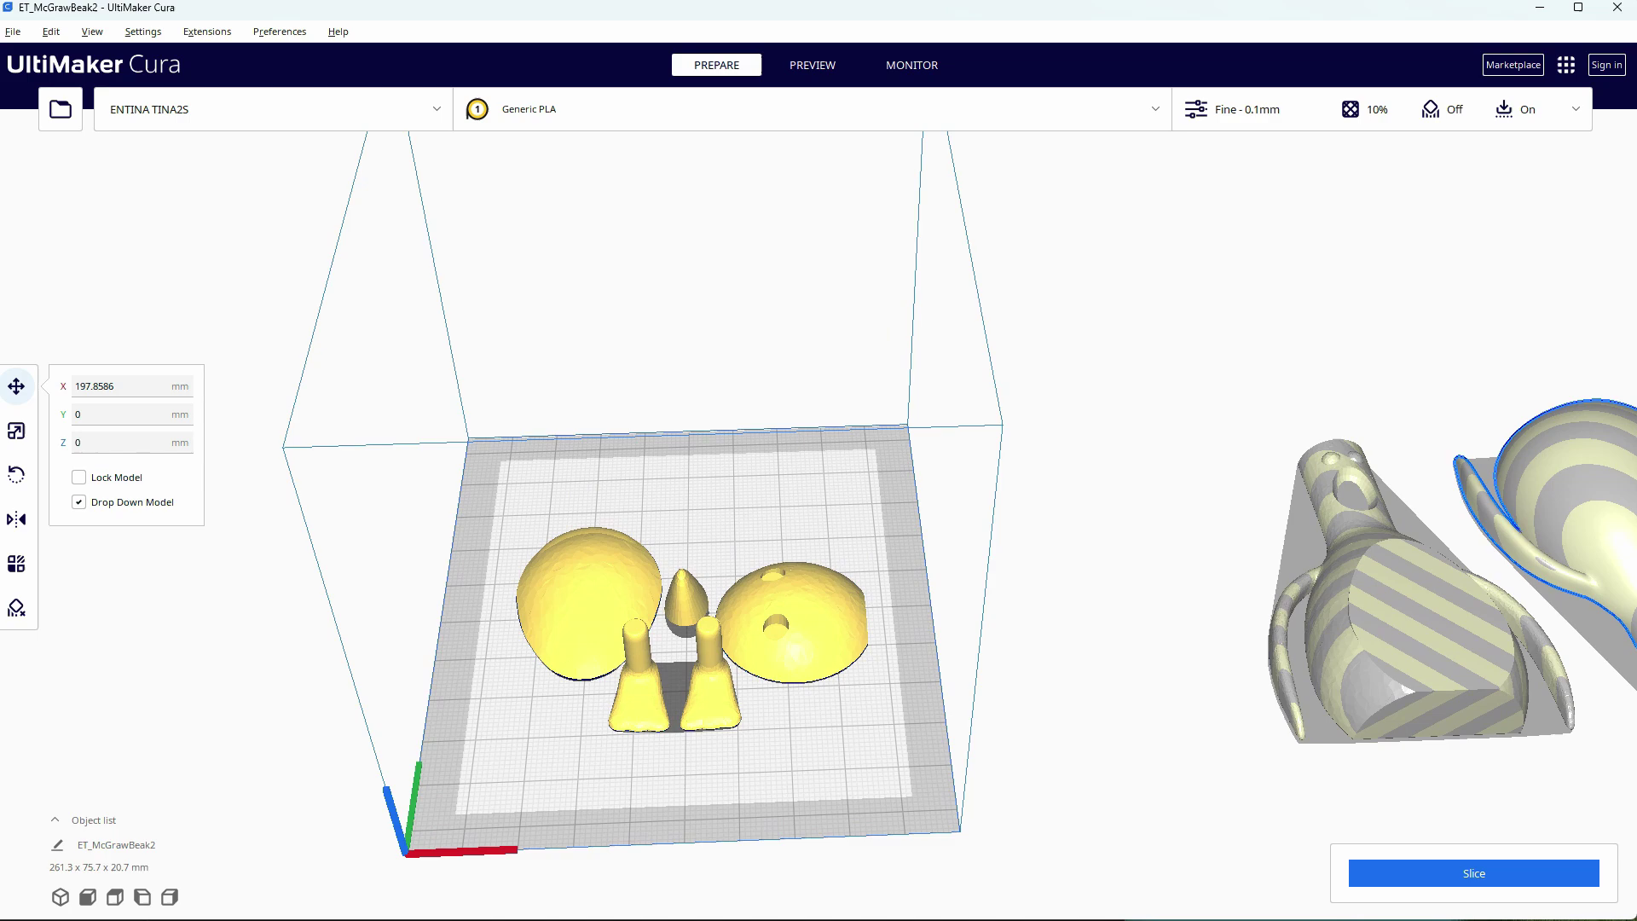
# Move the two domed penguin parts back on the build plate, to about Y -16 mm and Y -12 mm
pyautogui.click(589, 605)
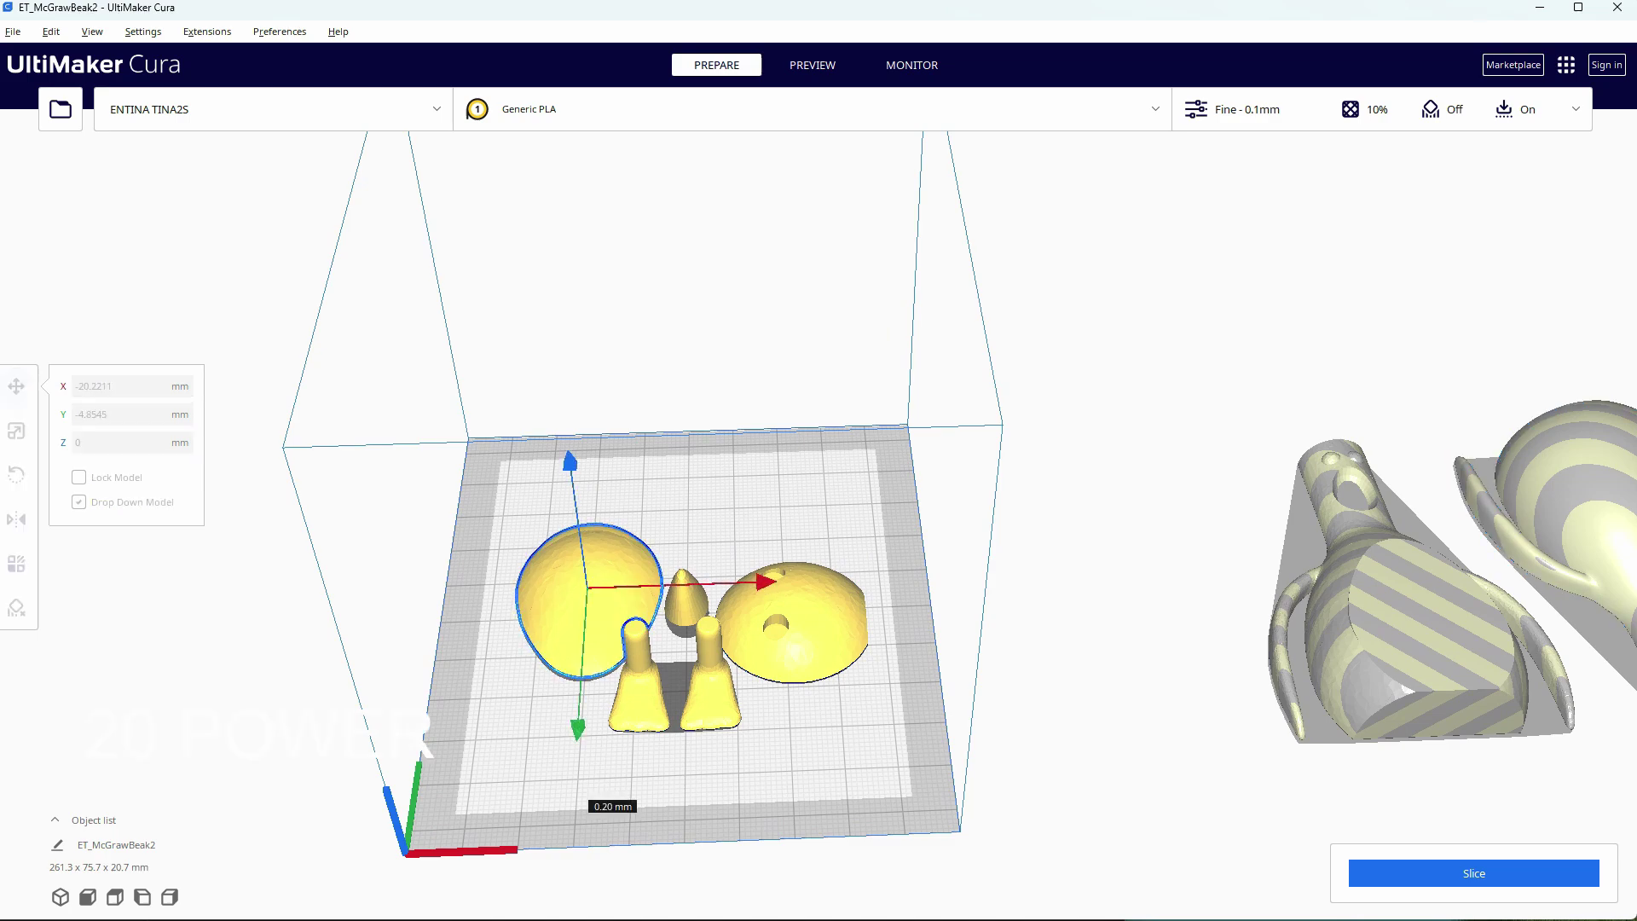
pyautogui.moveTo(588, 605); pyautogui.dragTo(591, 538)
pyautogui.moveTo(818, 512); pyautogui.dragTo(655, 589, button='right')
pyautogui.click(832, 639)
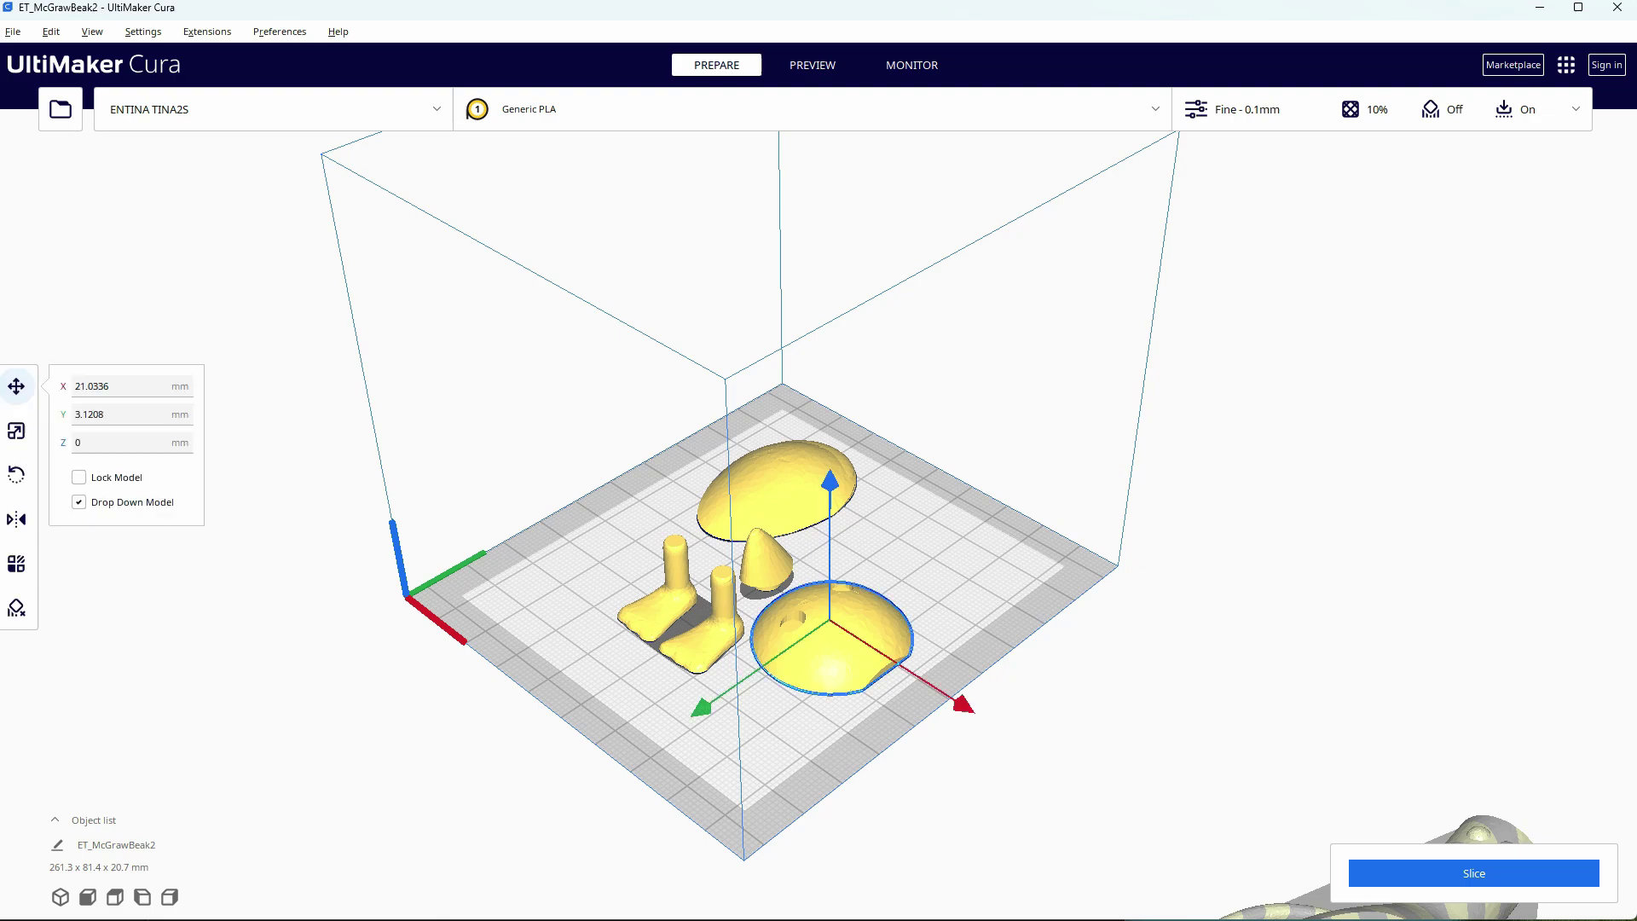
pyautogui.scroll(3, 768, 554)
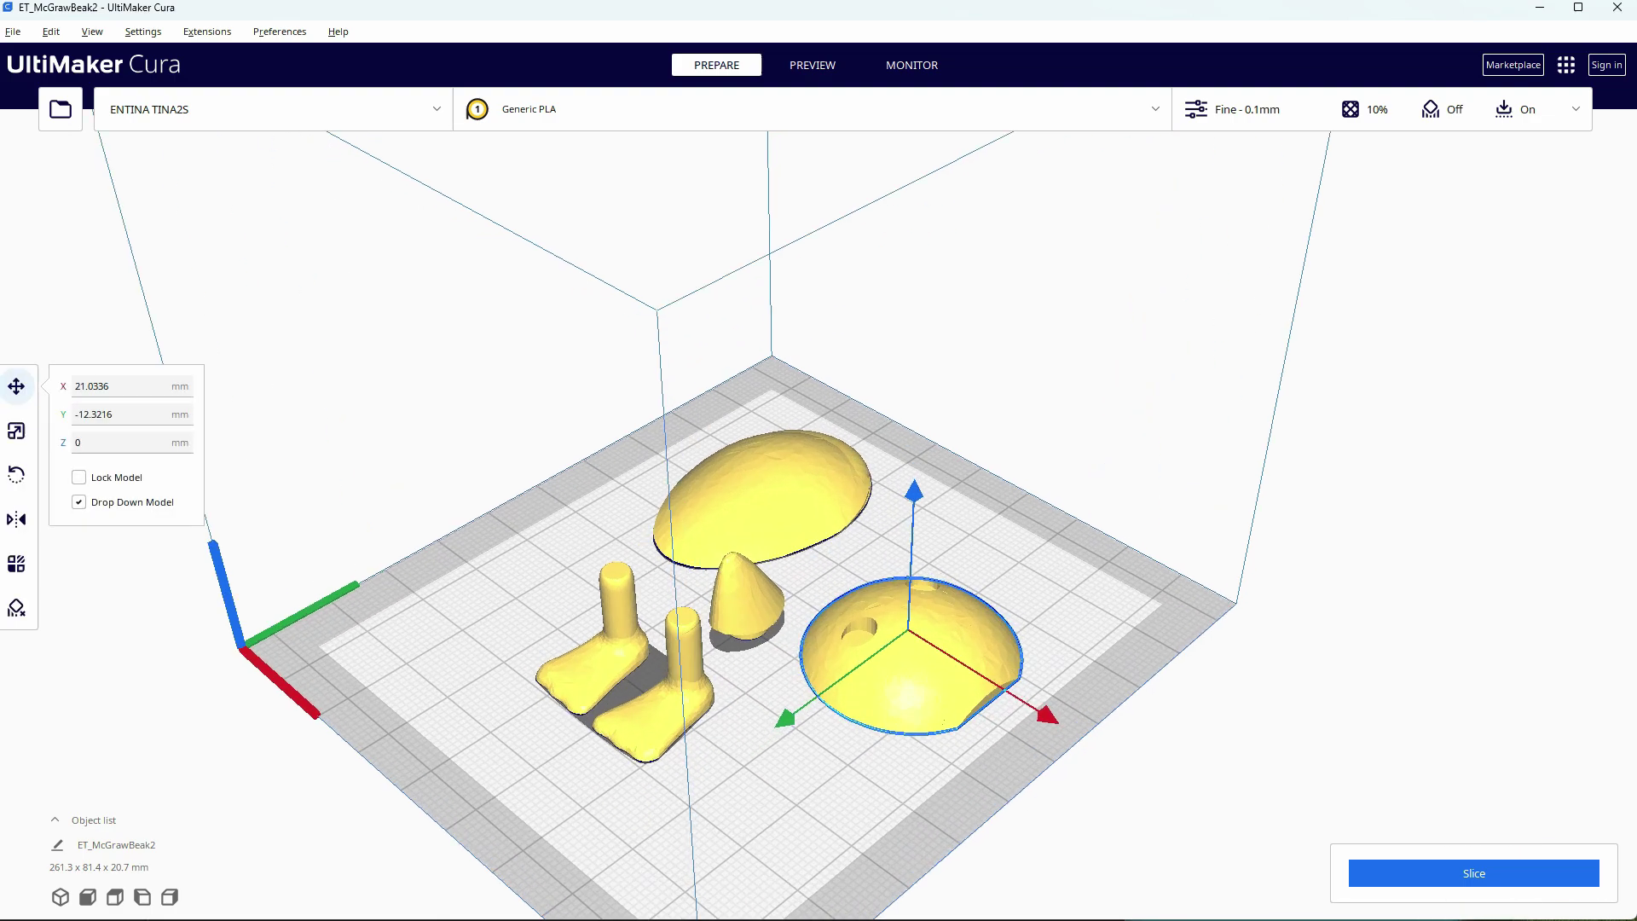
# Examine the beak and the neighbouring penguin parts up close on the build plate
pyautogui.click(749, 556)
pyautogui.scroll(3, 751, 554)
pyautogui.moveTo(819, 512)
pyautogui.mouseDown(button='right')
pyautogui.moveTo(819, 461)
pyautogui.moveTo(819, 528)
pyautogui.mouseUp(button='right')
pyautogui.scroll(-5, 819, 512)
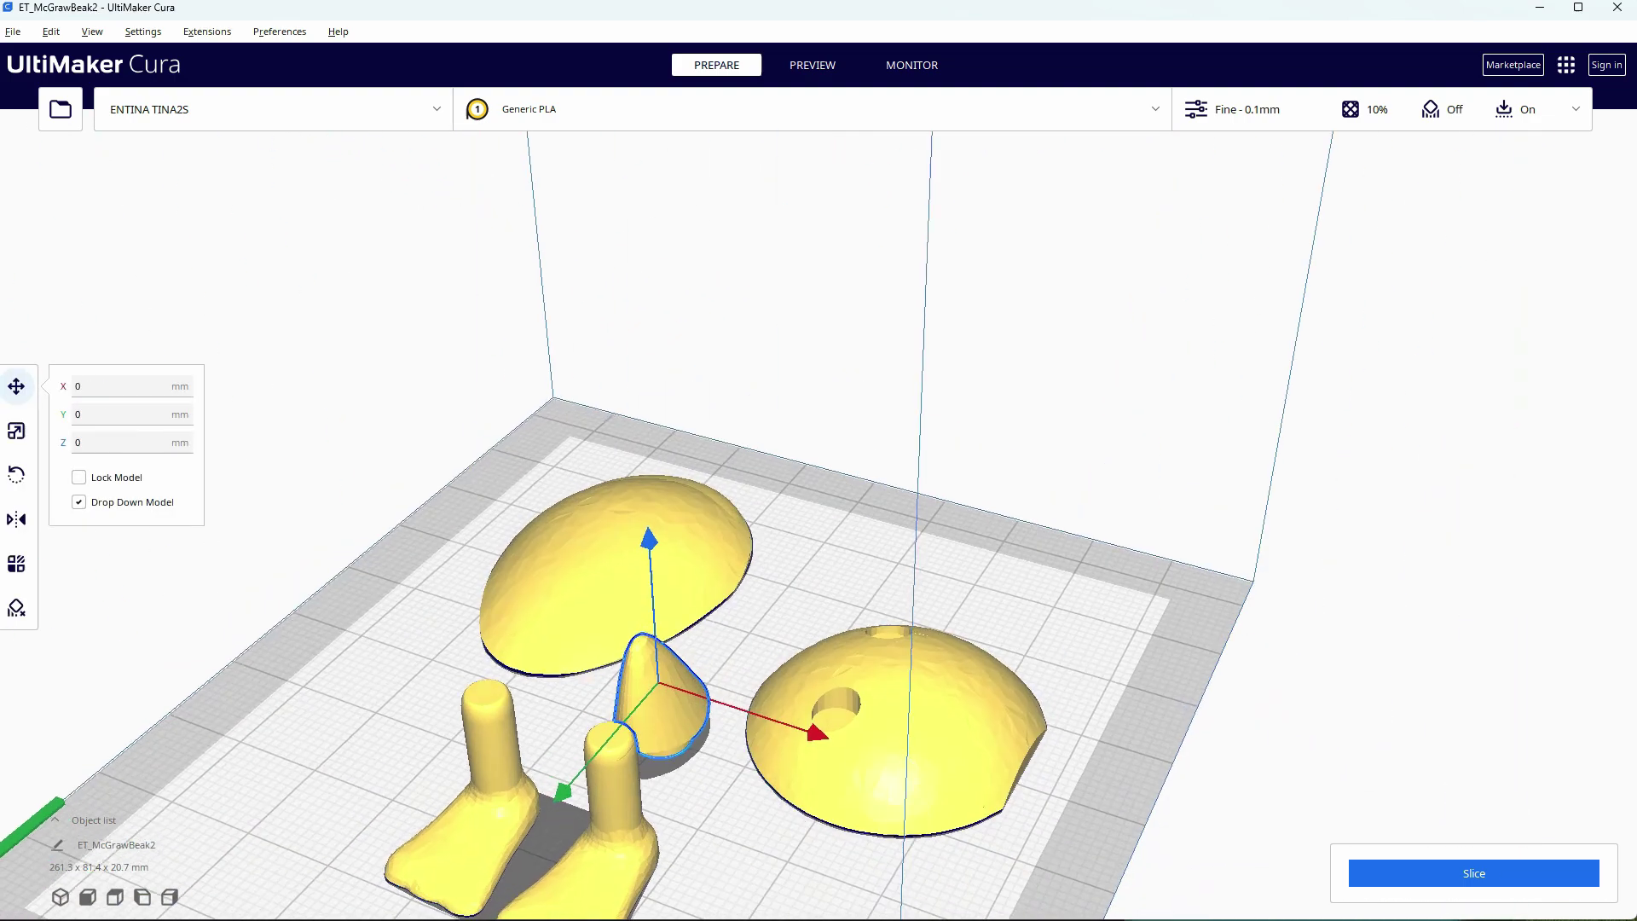
# Slice the penguin parts on the build plate, open the layer preview and scrub down through the layers
pyautogui.click(717, 512)
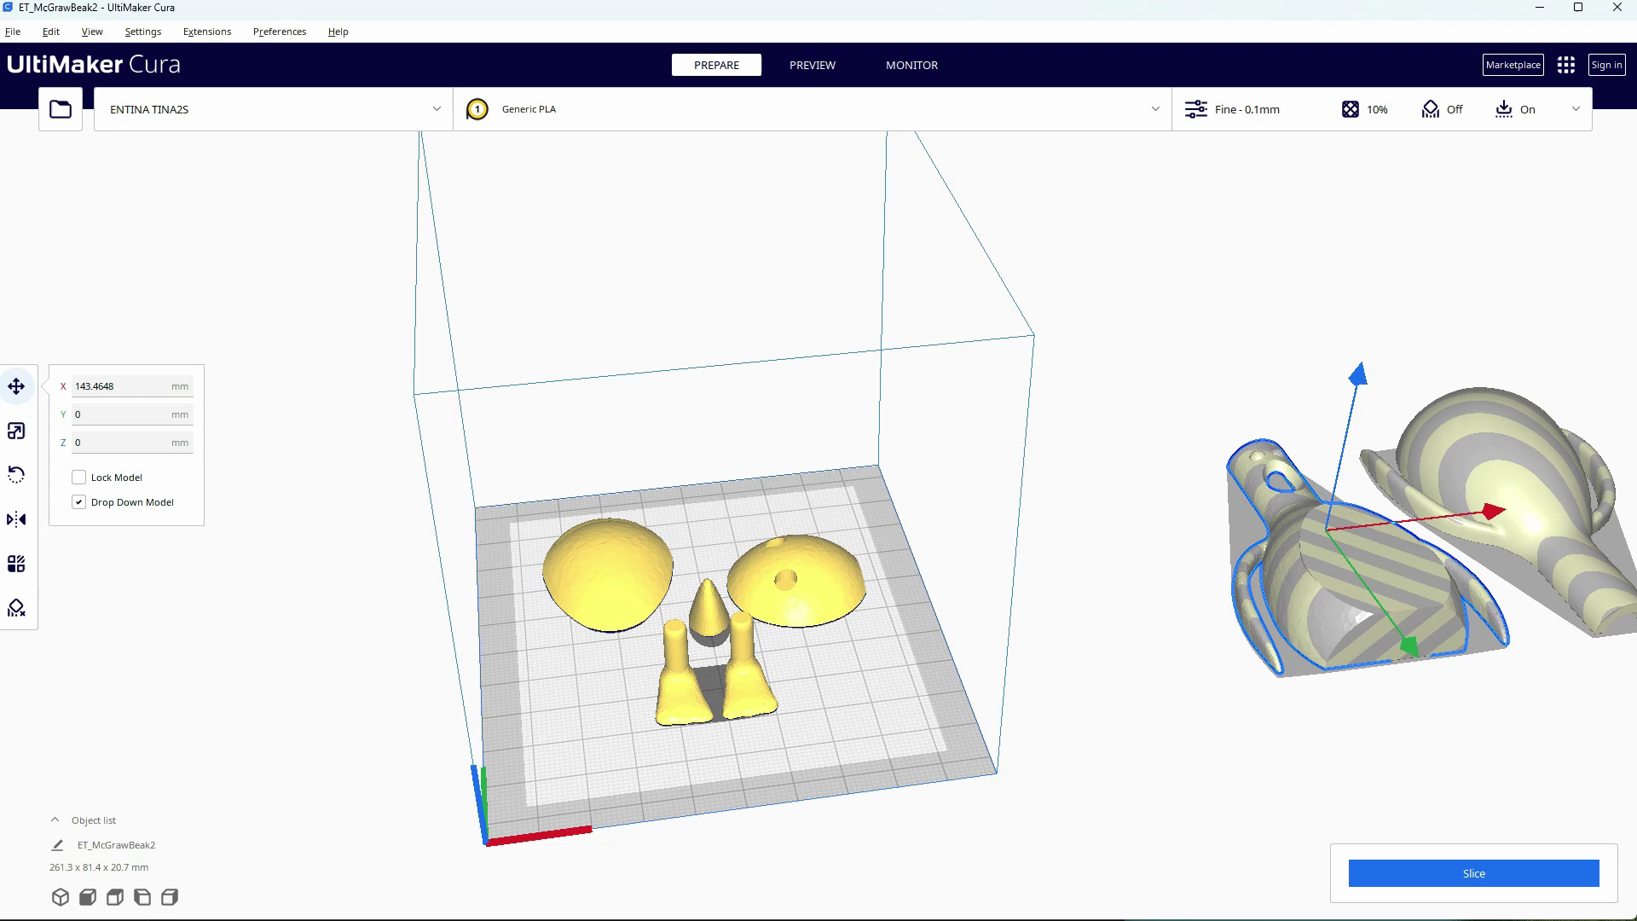
pyautogui.scroll(5, 716, 512)
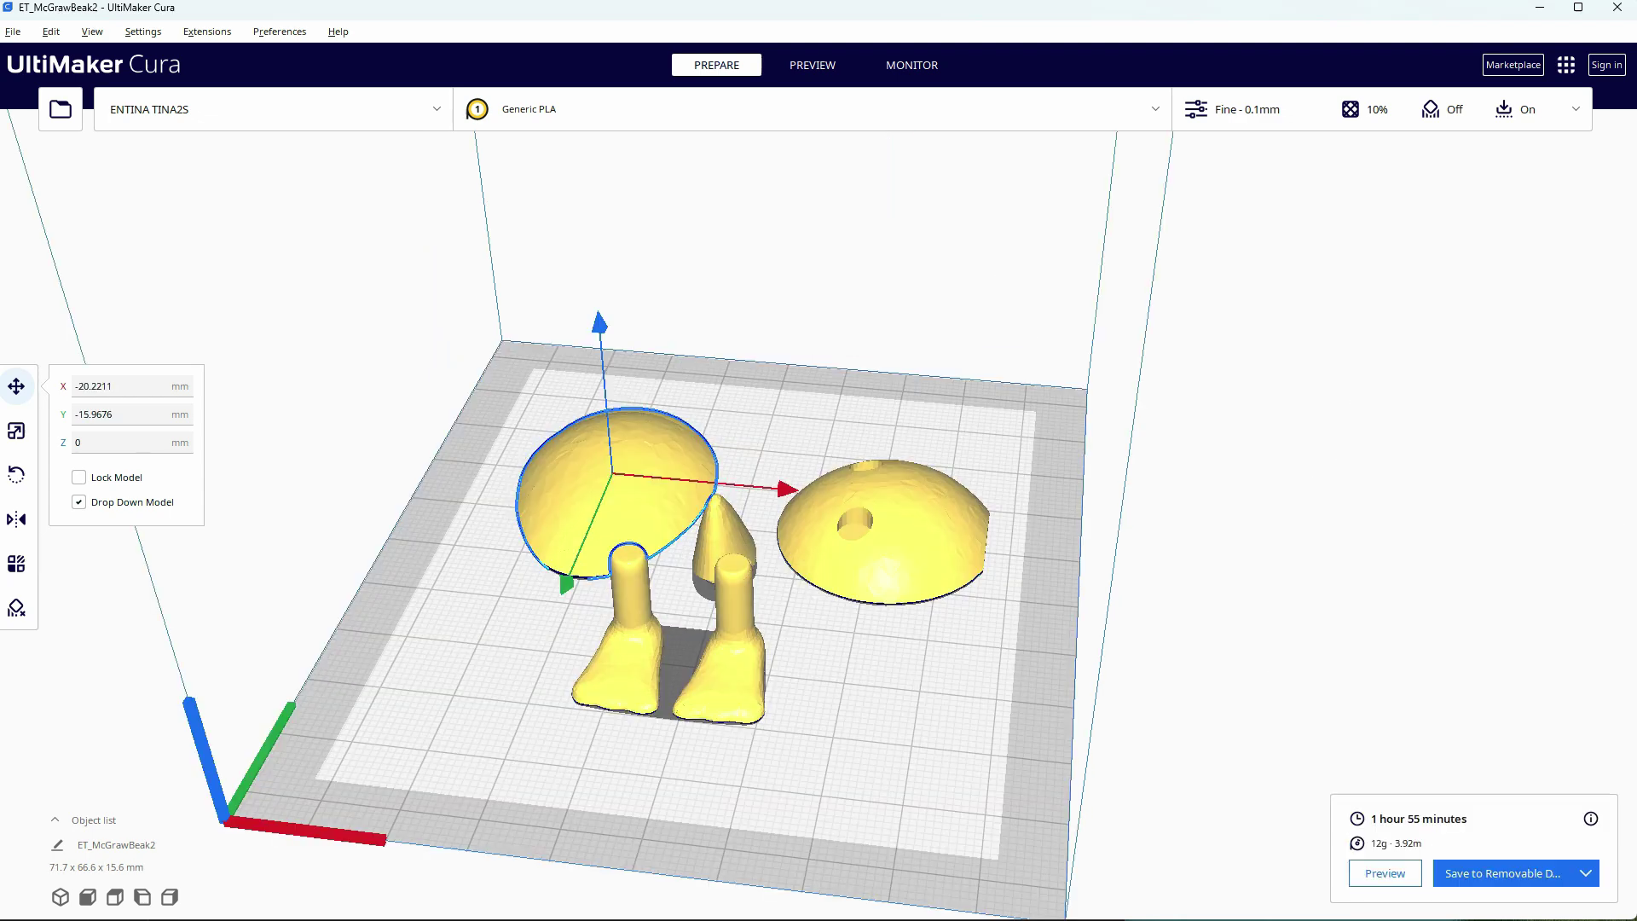
pyautogui.moveTo(818, 512); pyautogui.dragTo(818, 448, button='right')
pyautogui.click(1385, 873)
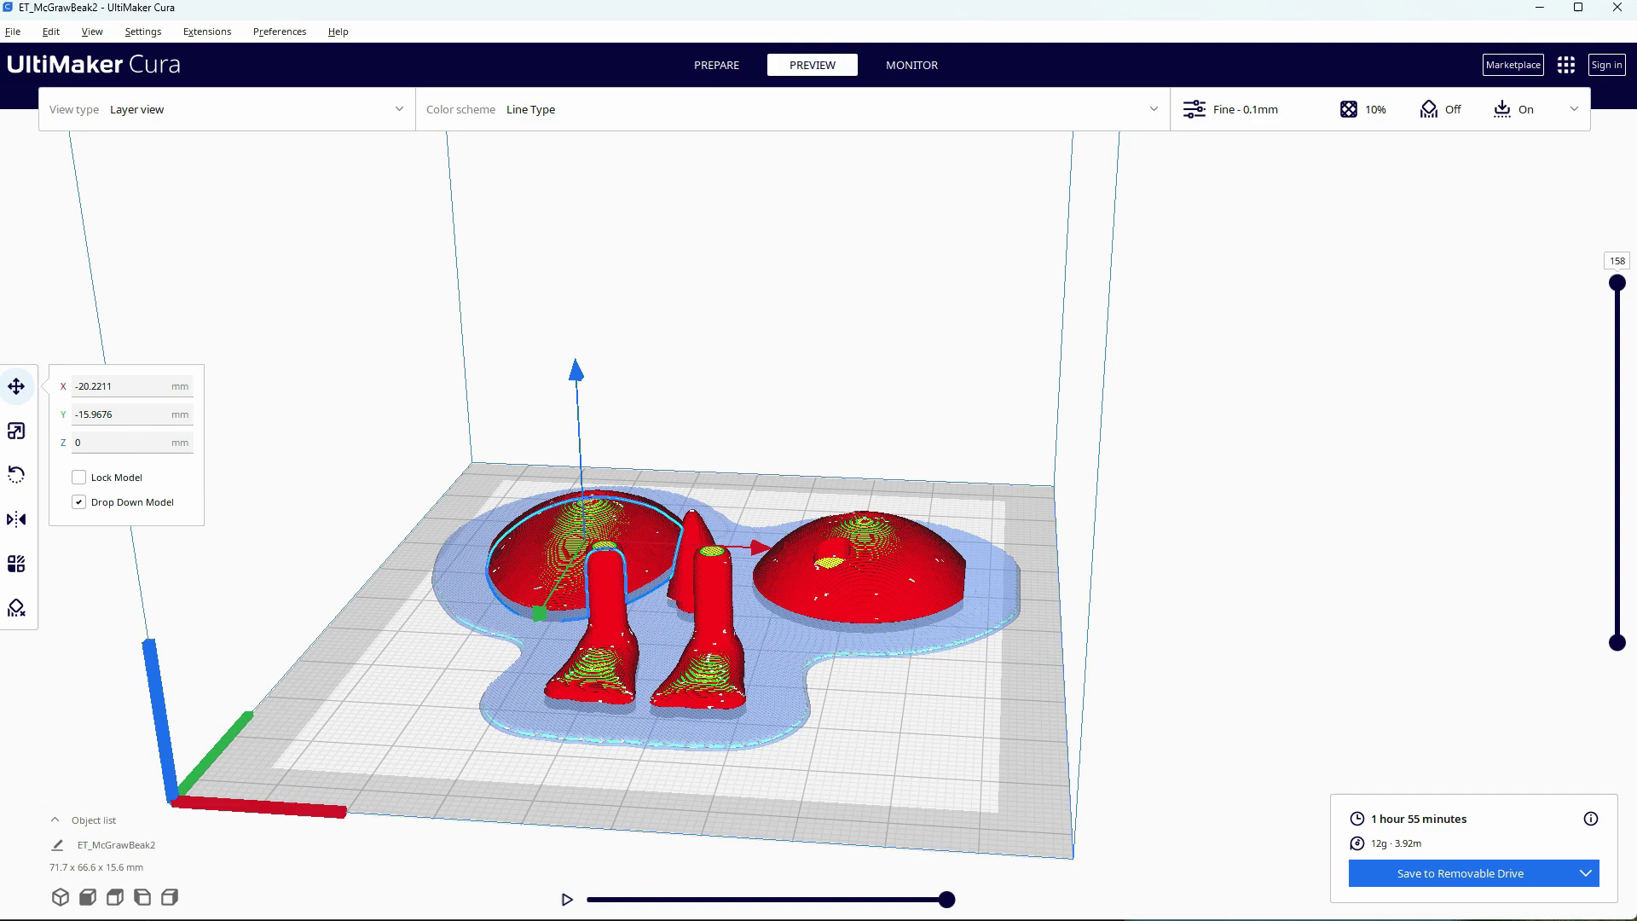
pyautogui.moveTo(819, 511); pyautogui.dragTo(853, 477, button='right')
pyautogui.moveTo(1617, 282); pyautogui.dragTo(1617, 555)
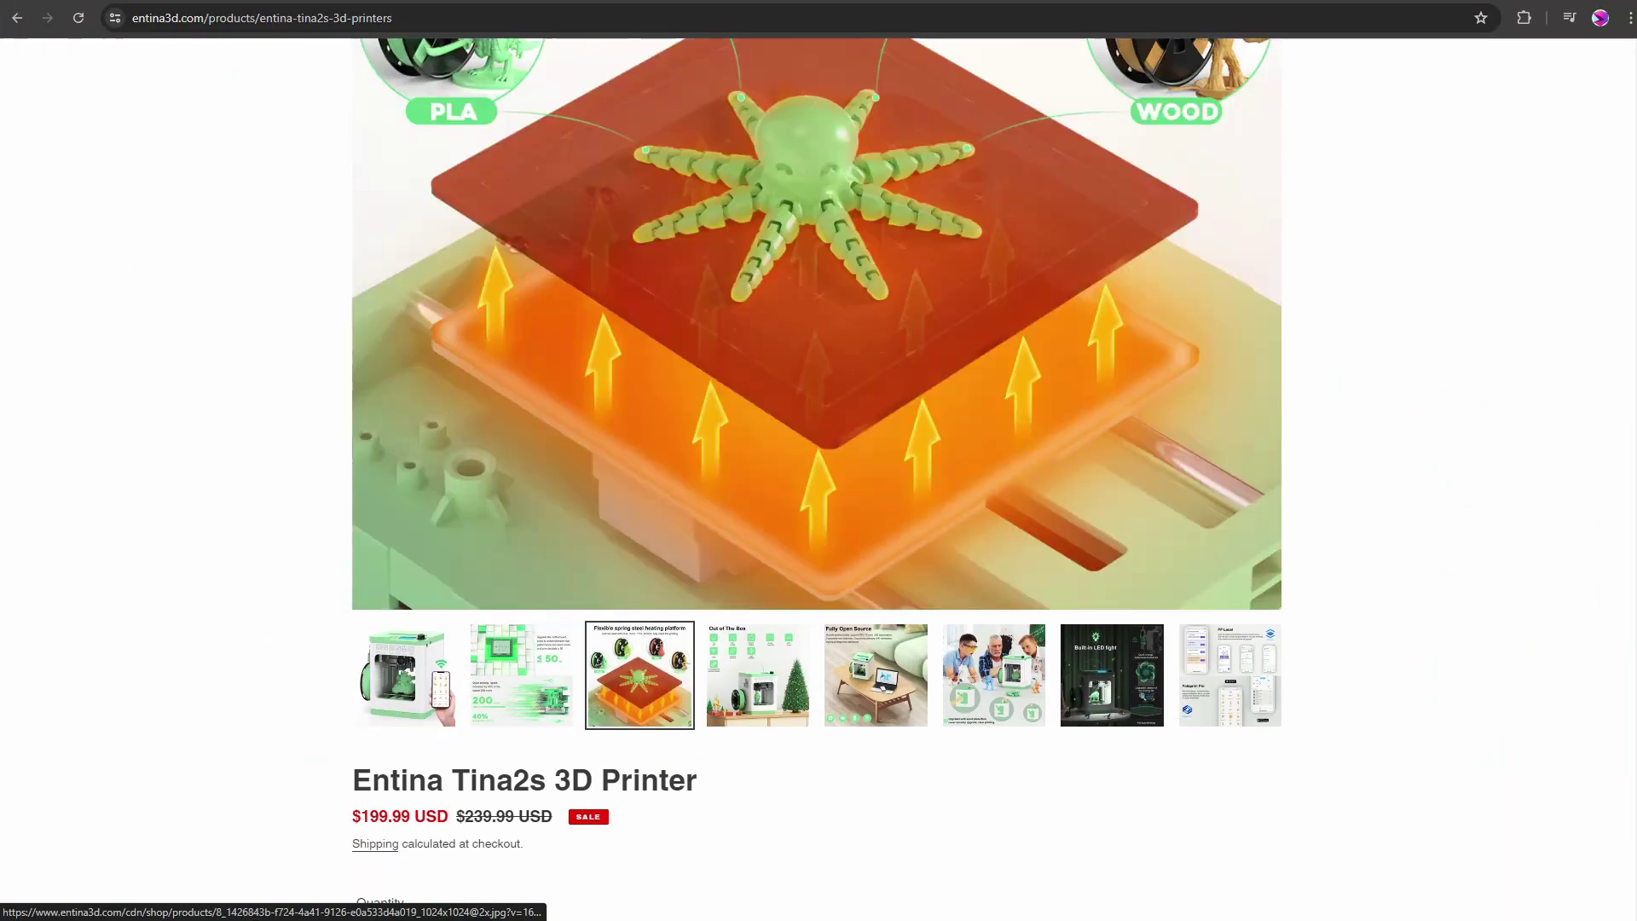
# Switch to the browser and view the heating platform image on the Entina Tina2s product page
pyautogui.scroll(3, 818, 461)
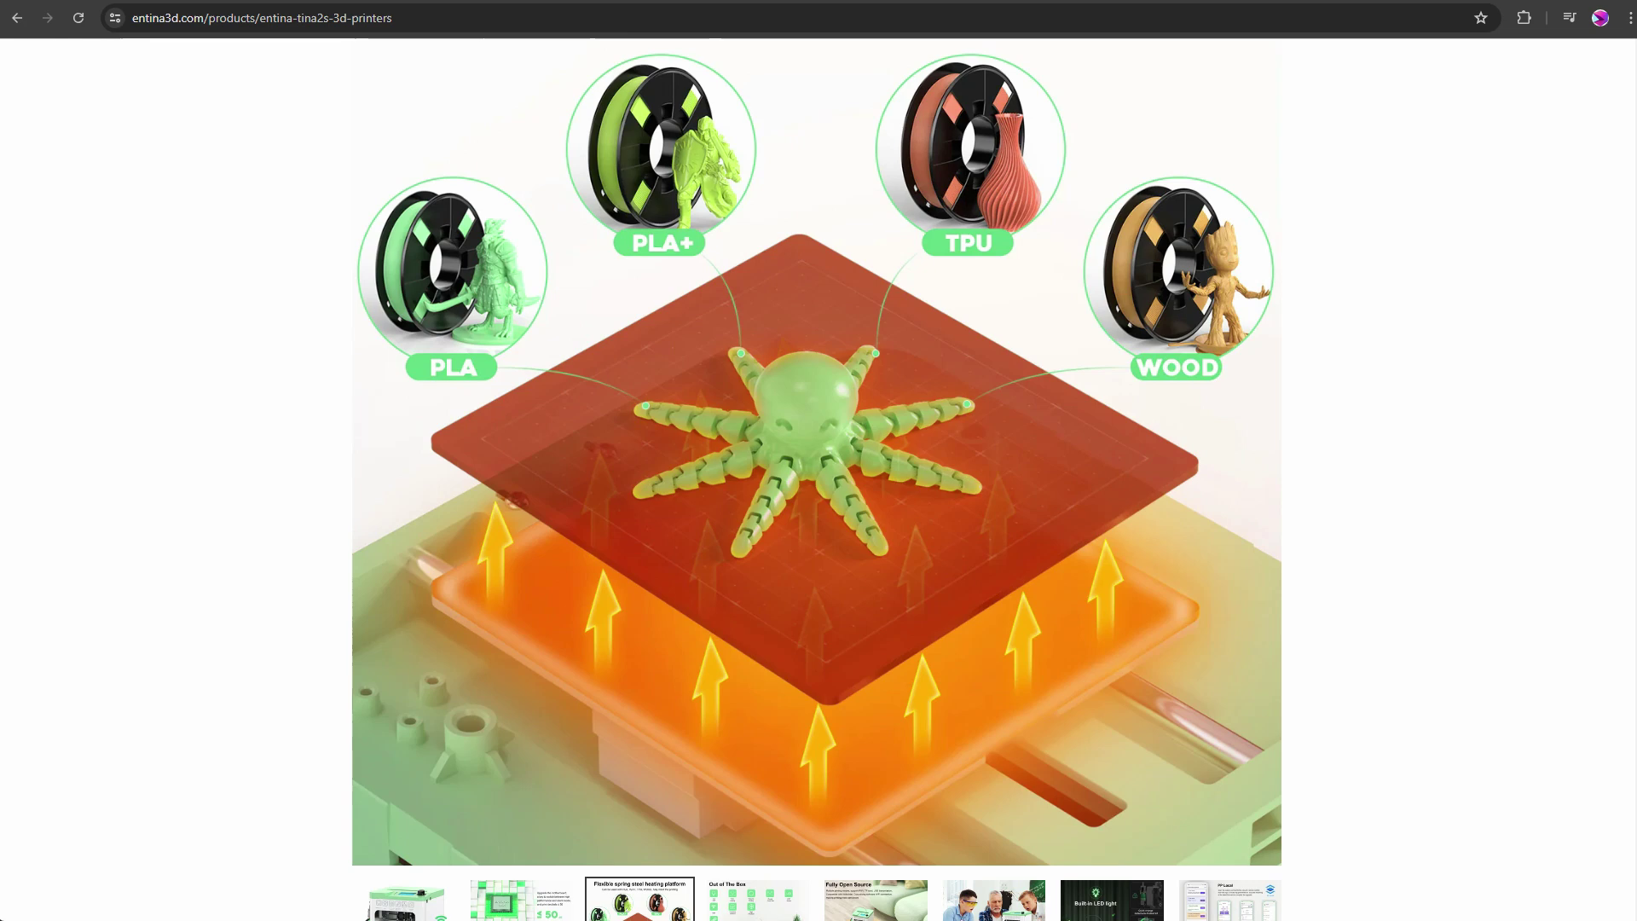
pyautogui.scroll(2, 817, 477)
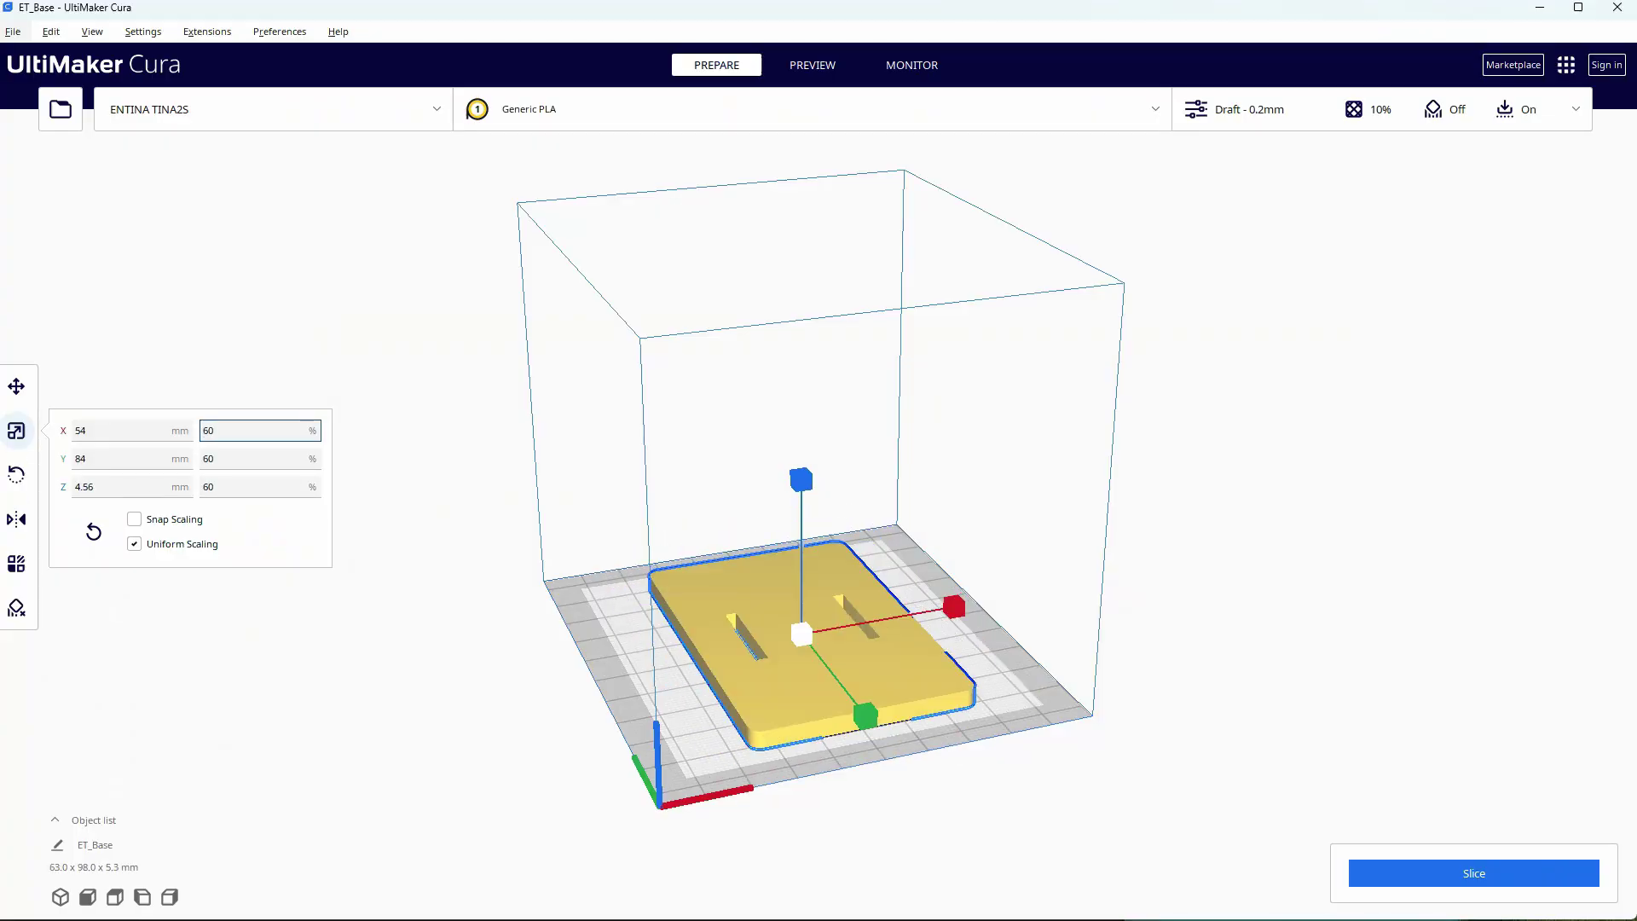
# In UltiMaker Cura, scale the stand's base model uniformly to 60%
pyautogui.moveTo(818, 597); pyautogui.dragTo(779, 525, button='middle')
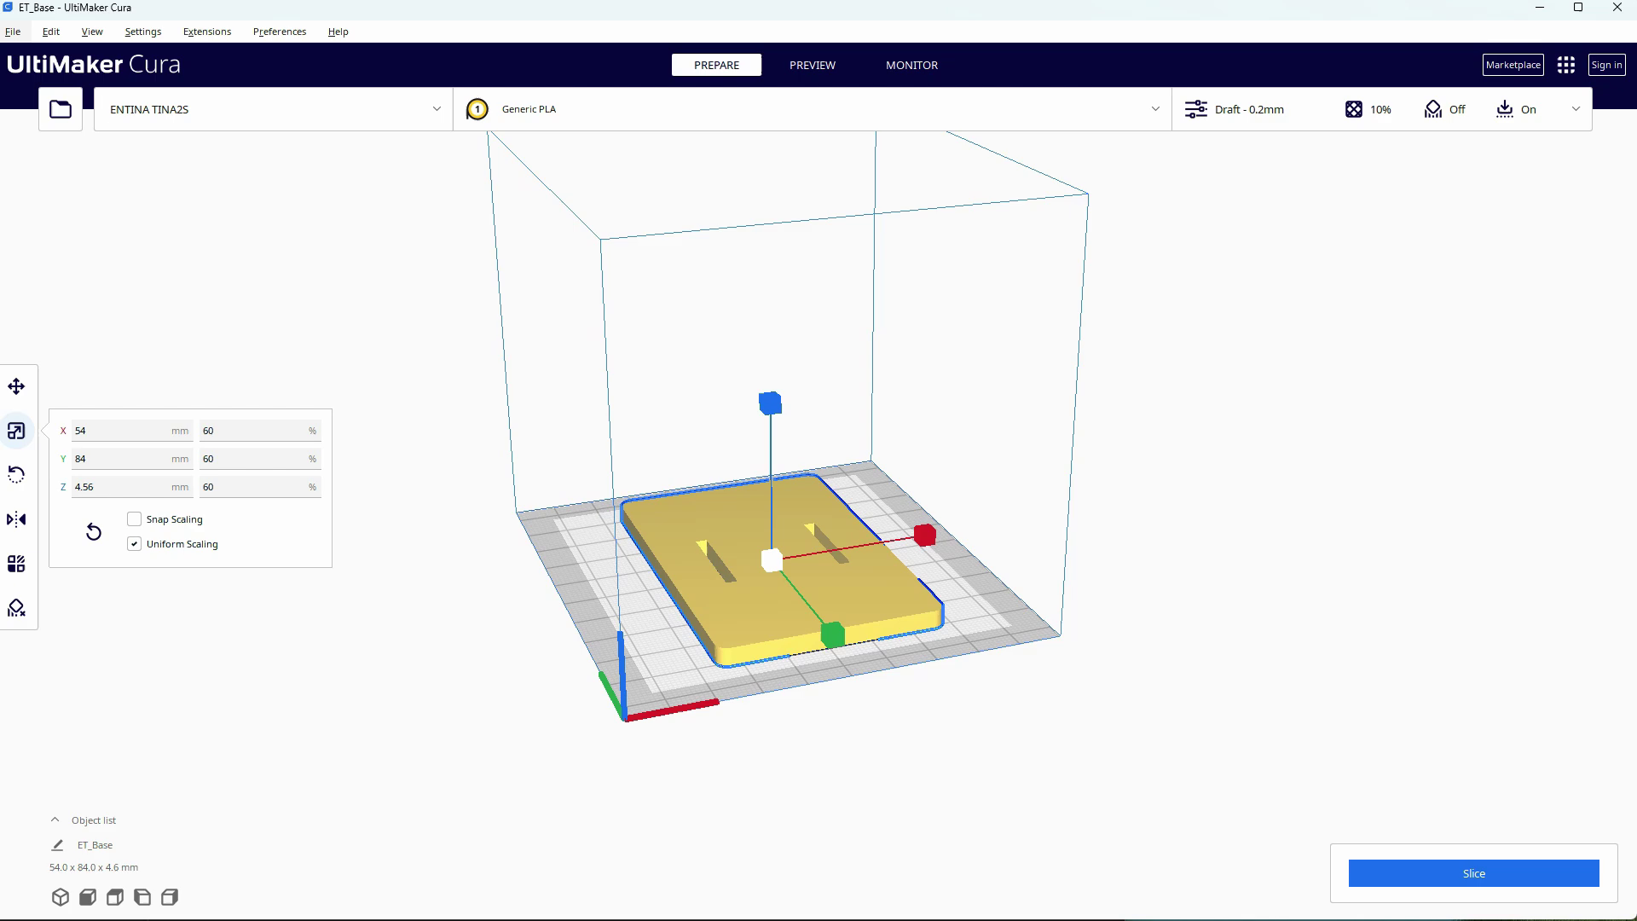
pyautogui.press('Up')
pyautogui.press('Up')
pyautogui.press('Up')
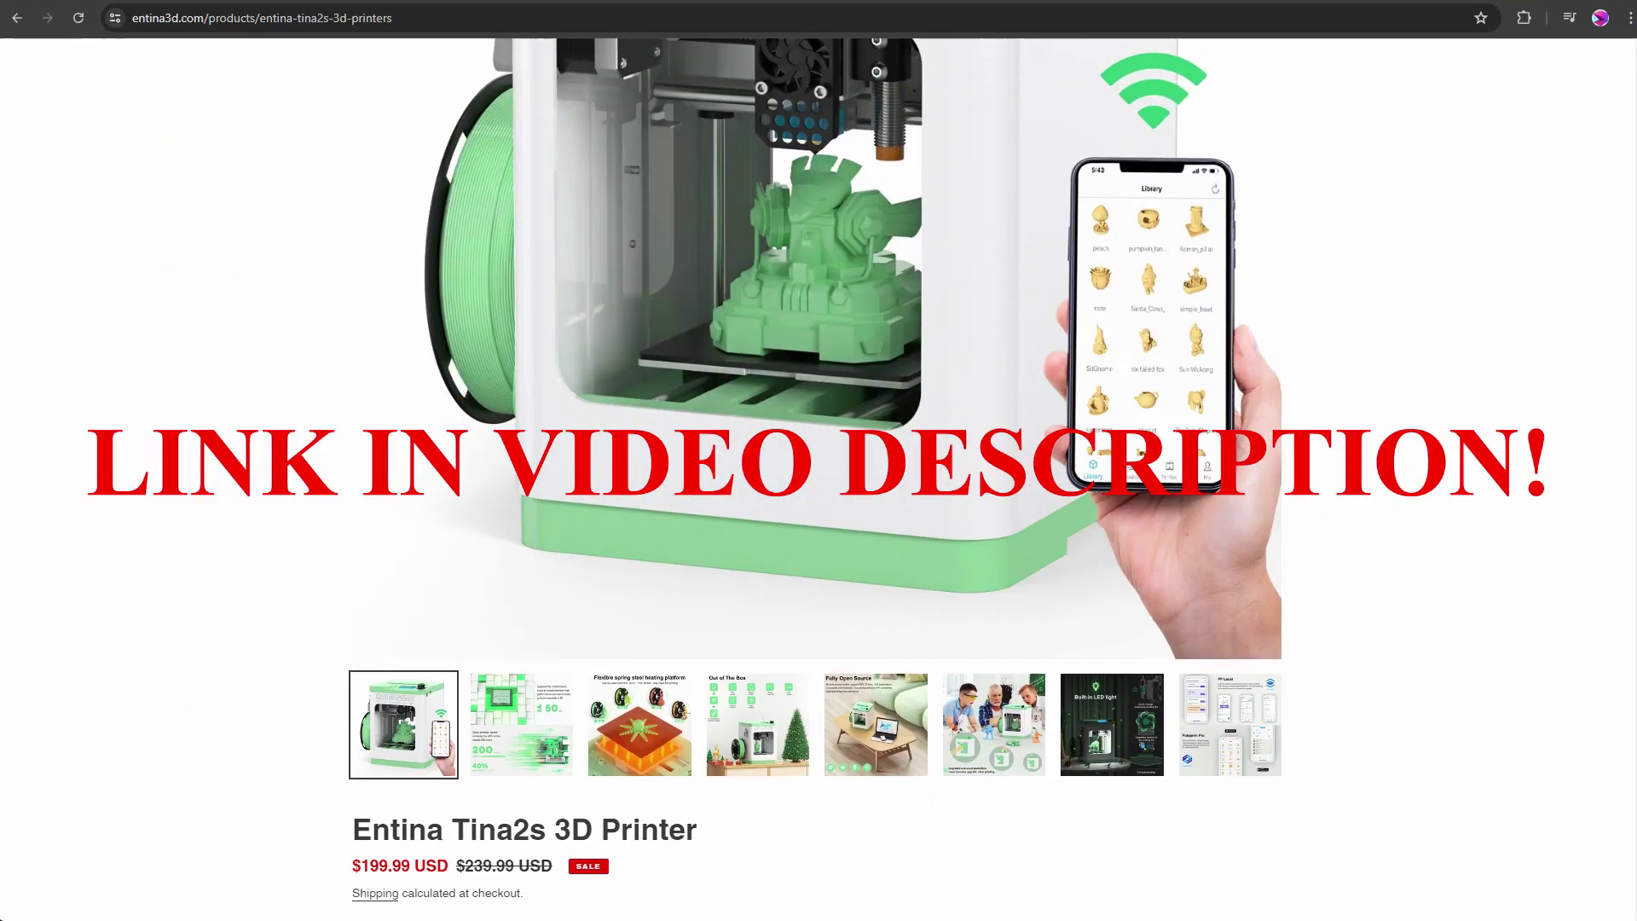
# Return to the Entina Tina2s product page in the browser and review its purchase options and specifications
pyautogui.scroll(-5, 818, 474)
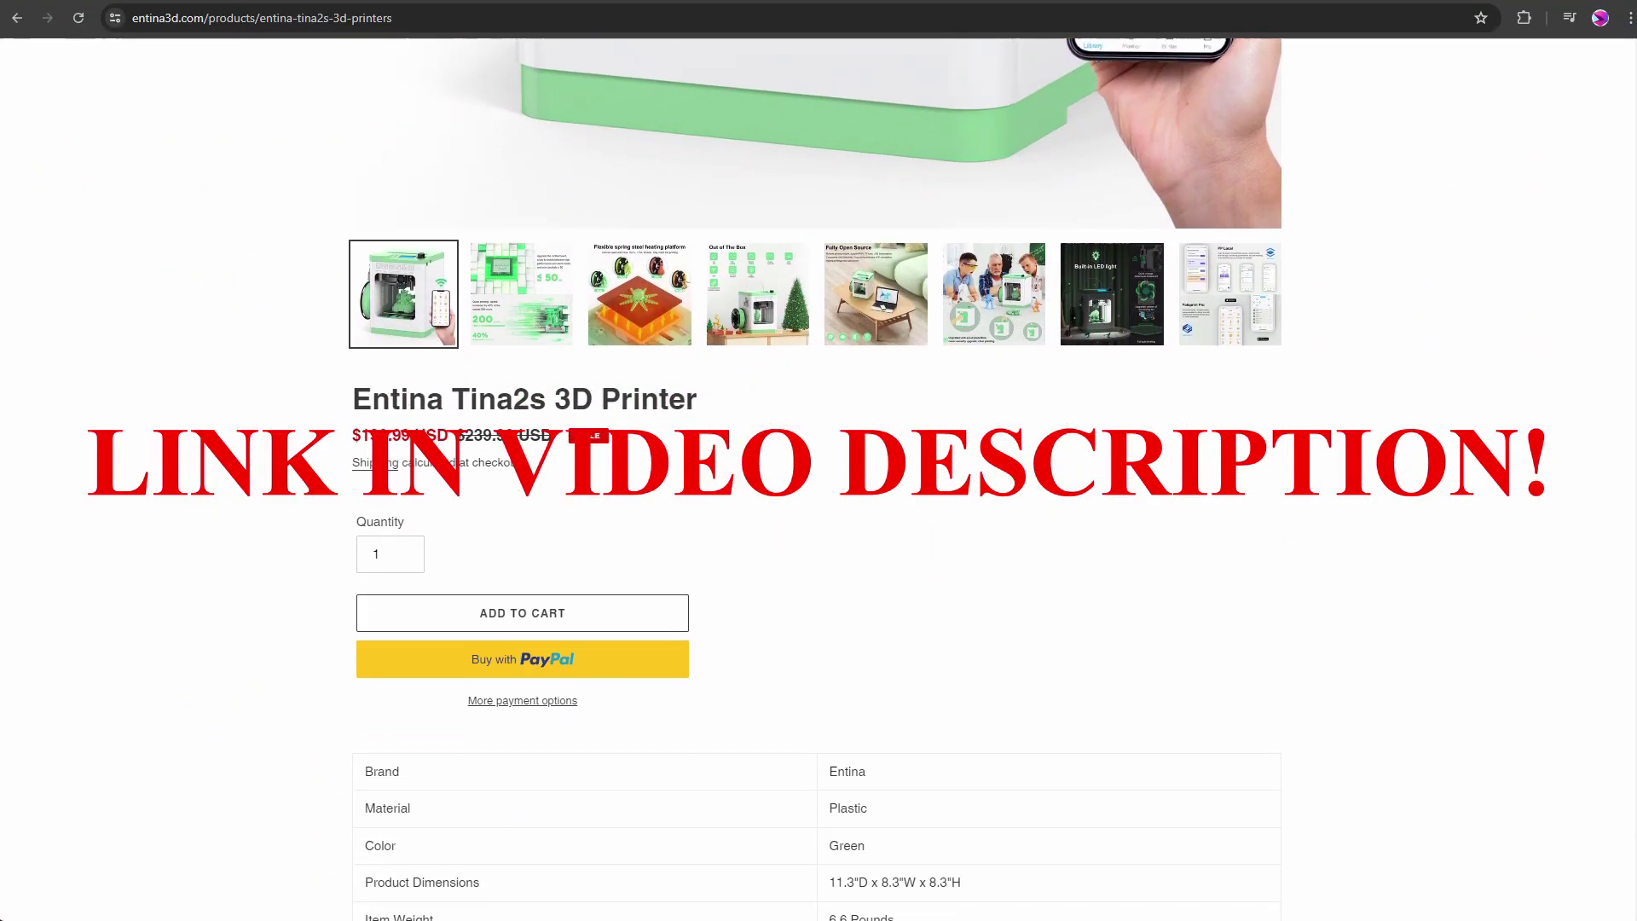
# Read through the Entina Tina2s product description, from the About this item features to the Important Notes and the What's in the Box image
pyautogui.scroll(-2, 818, 474)
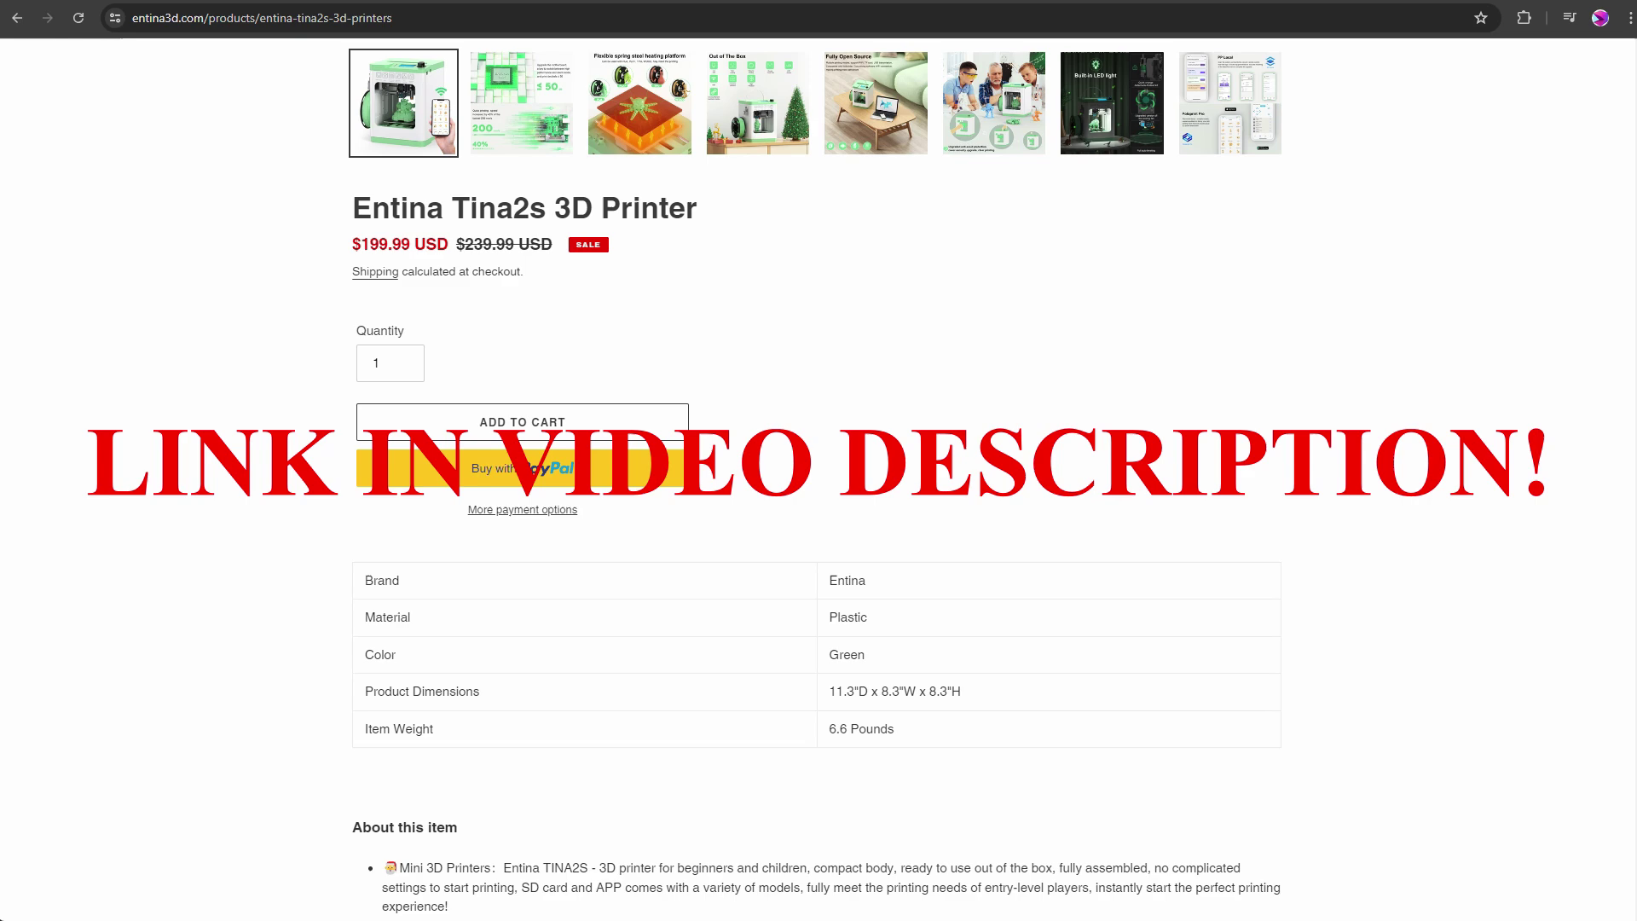
pyautogui.scroll(-7, 819, 473)
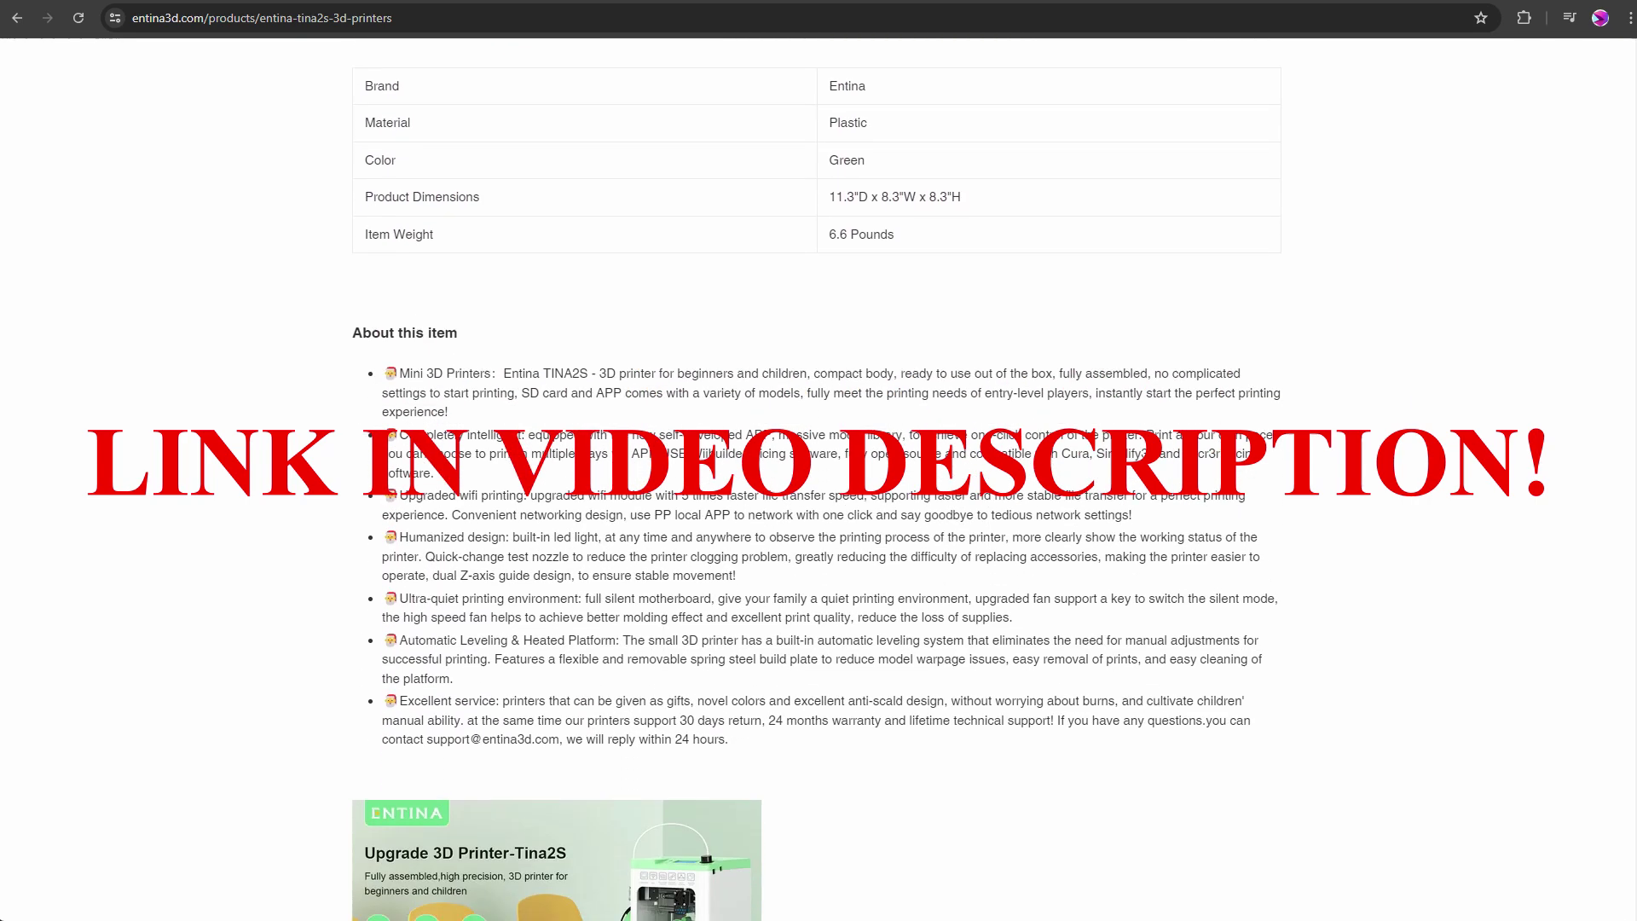
pyautogui.scroll(-1, 819, 473)
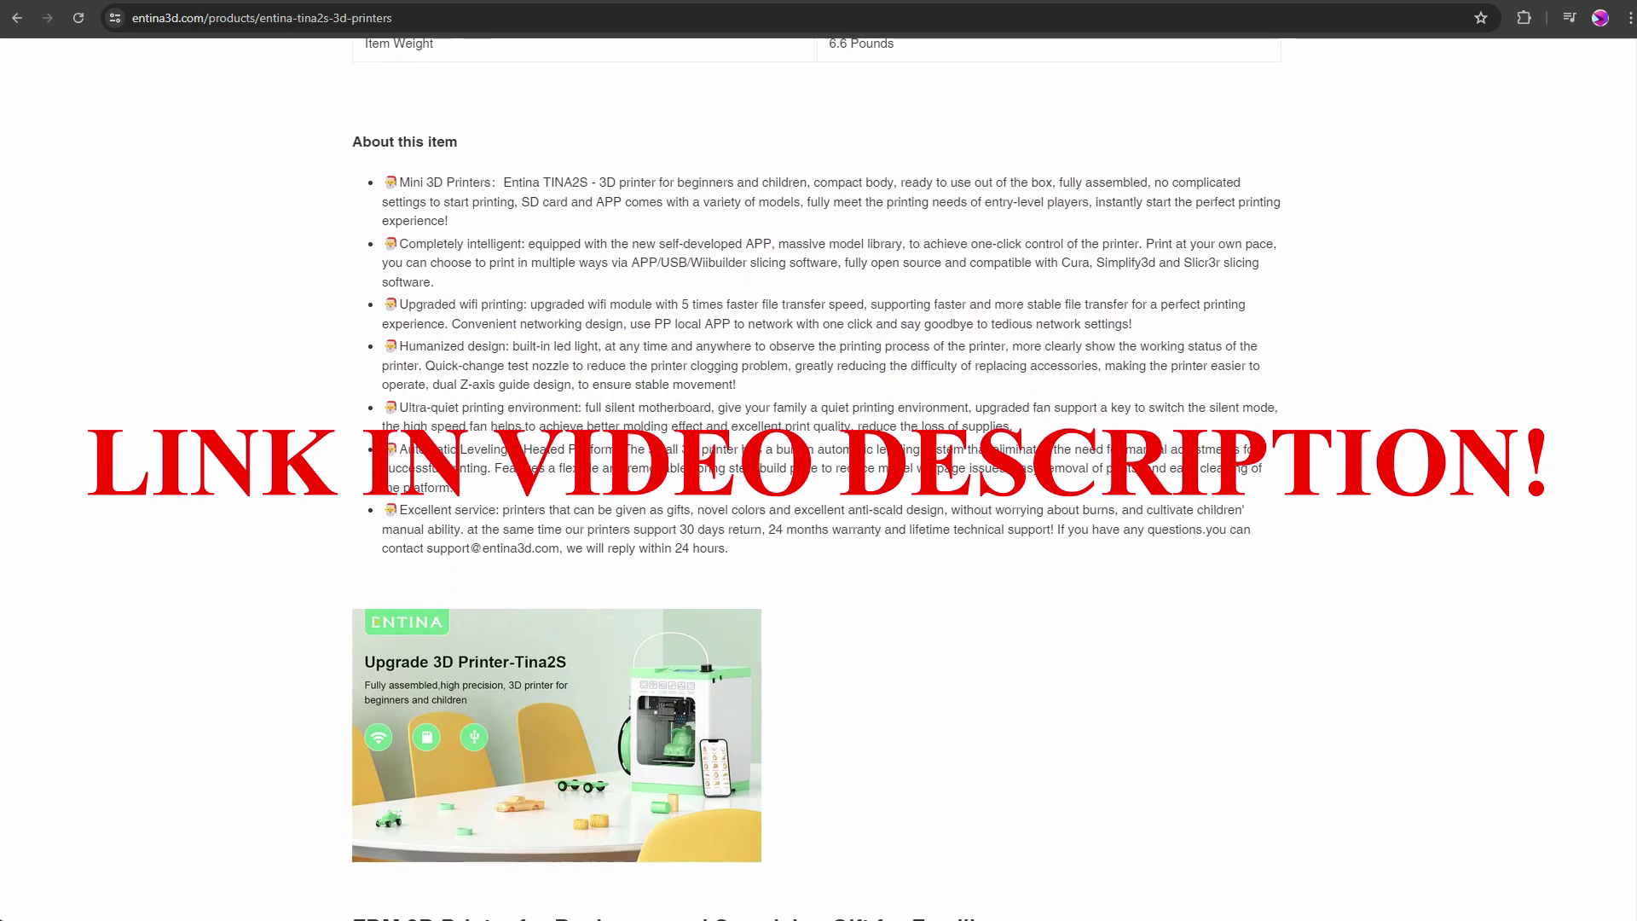
pyautogui.scroll(-1, 818, 474)
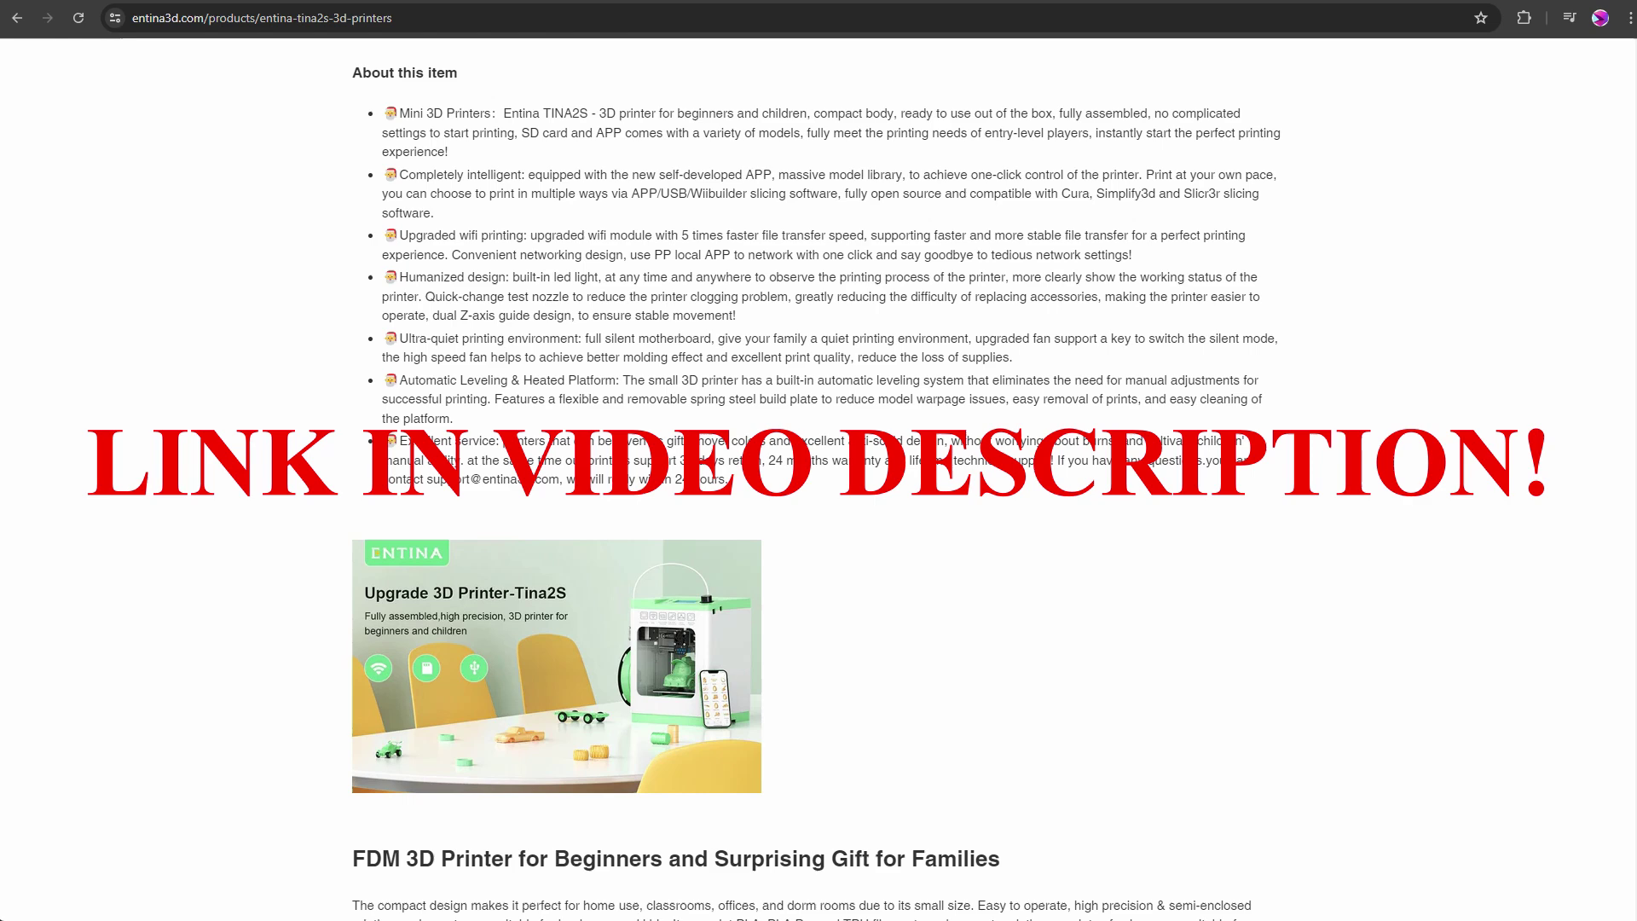
pyautogui.scroll(-1, 819, 473)
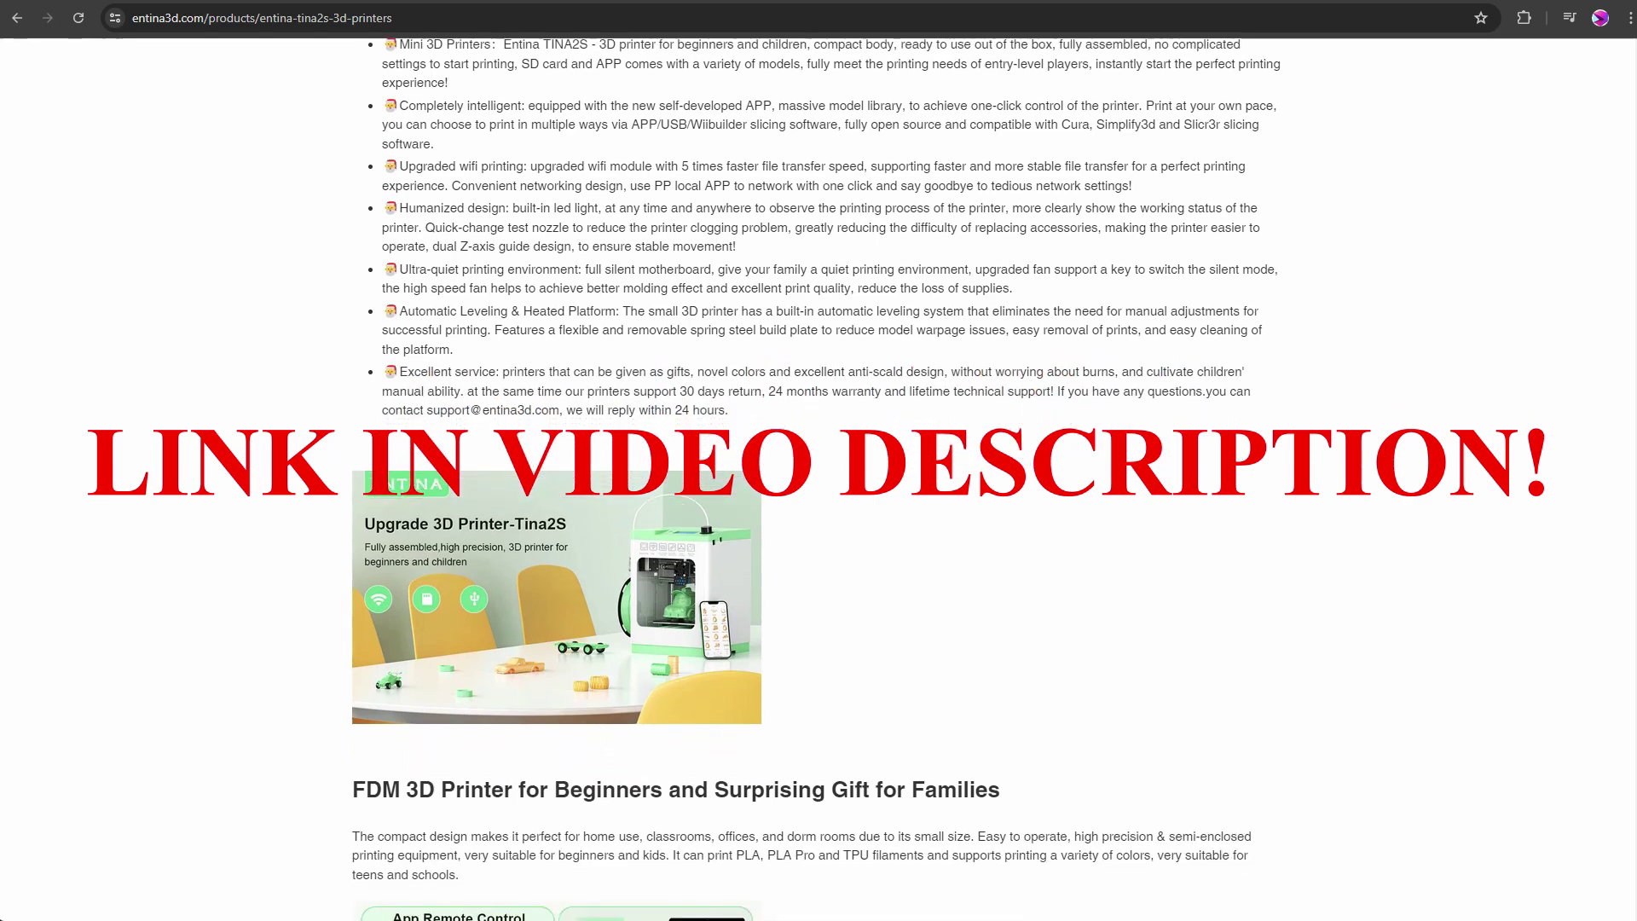
pyautogui.scroll(-3, 818, 473)
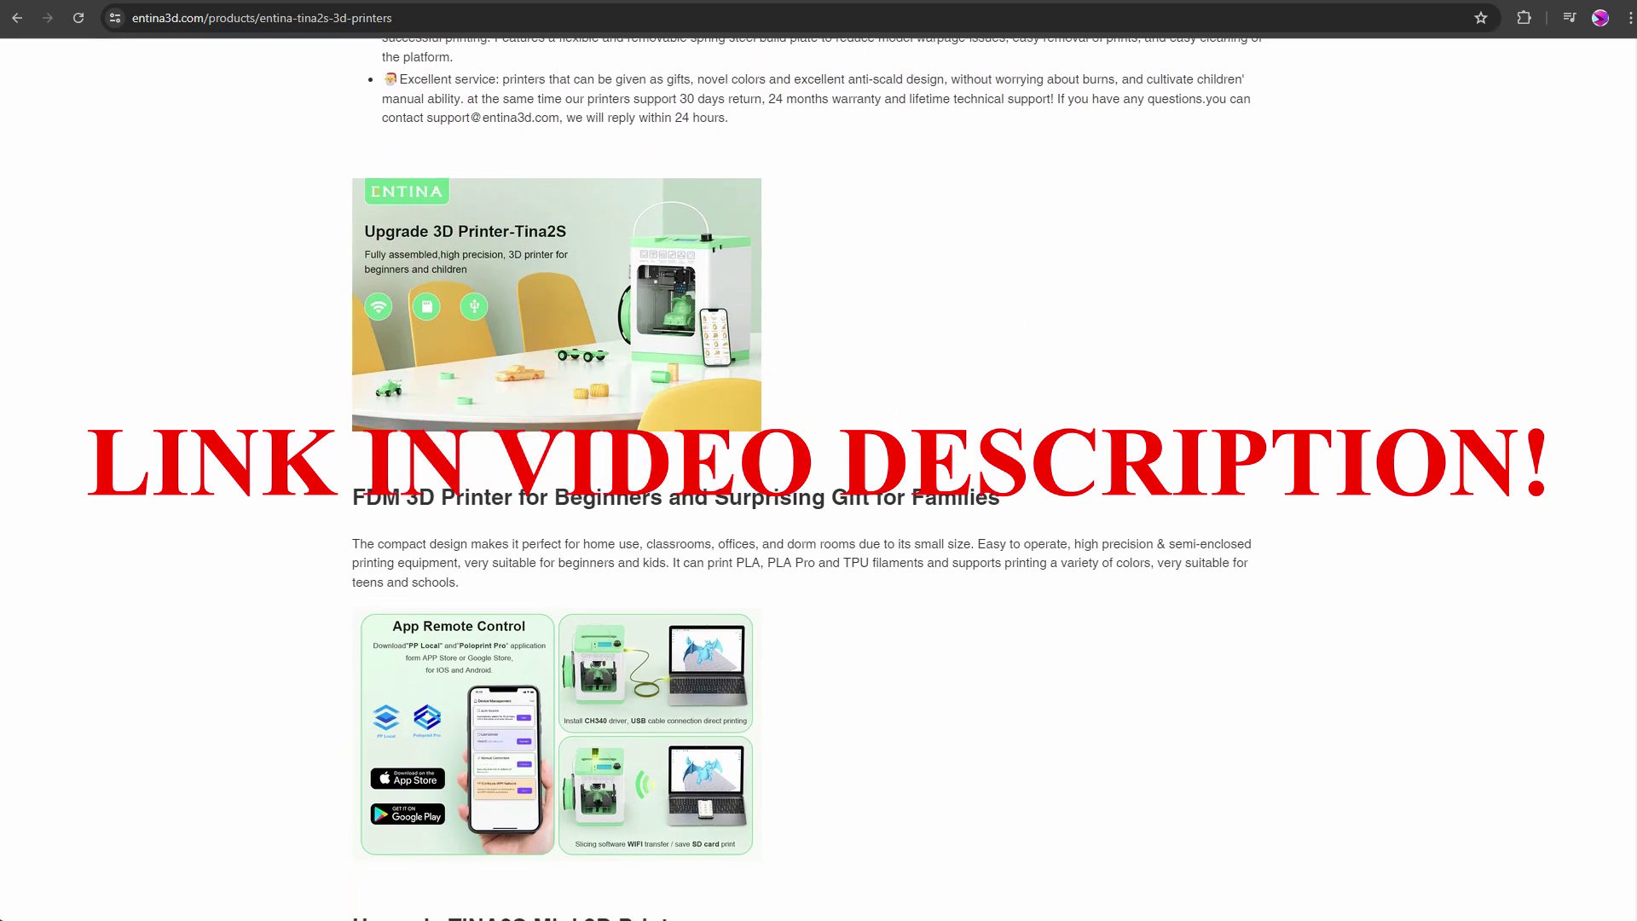
pyautogui.scroll(-1, 819, 473)
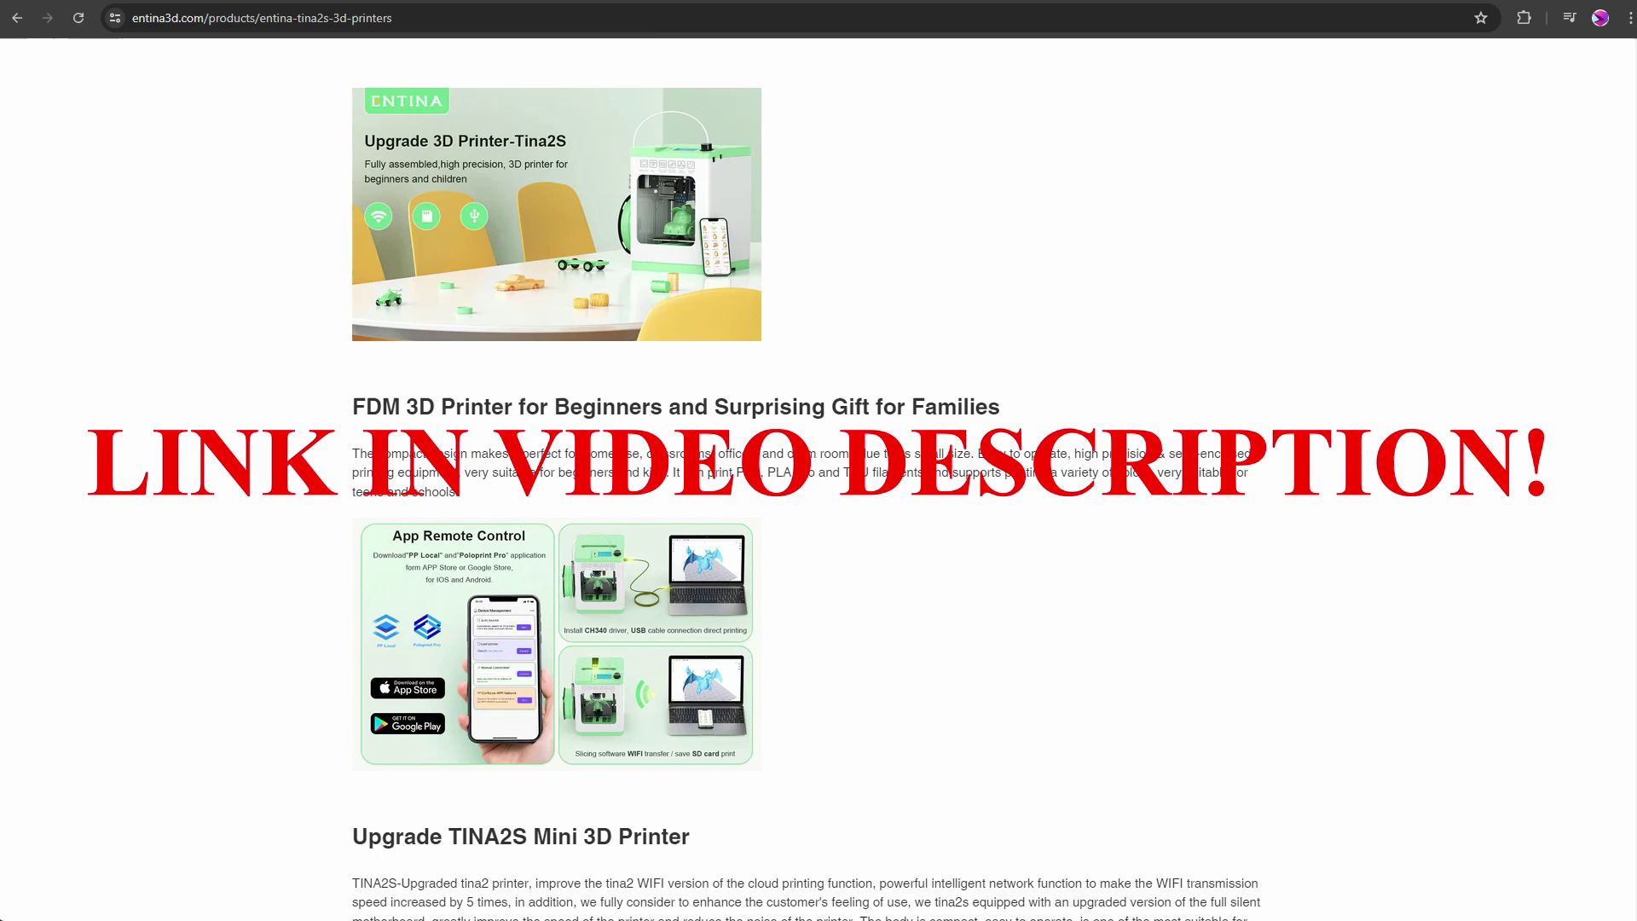
pyautogui.scroll(-3, 819, 474)
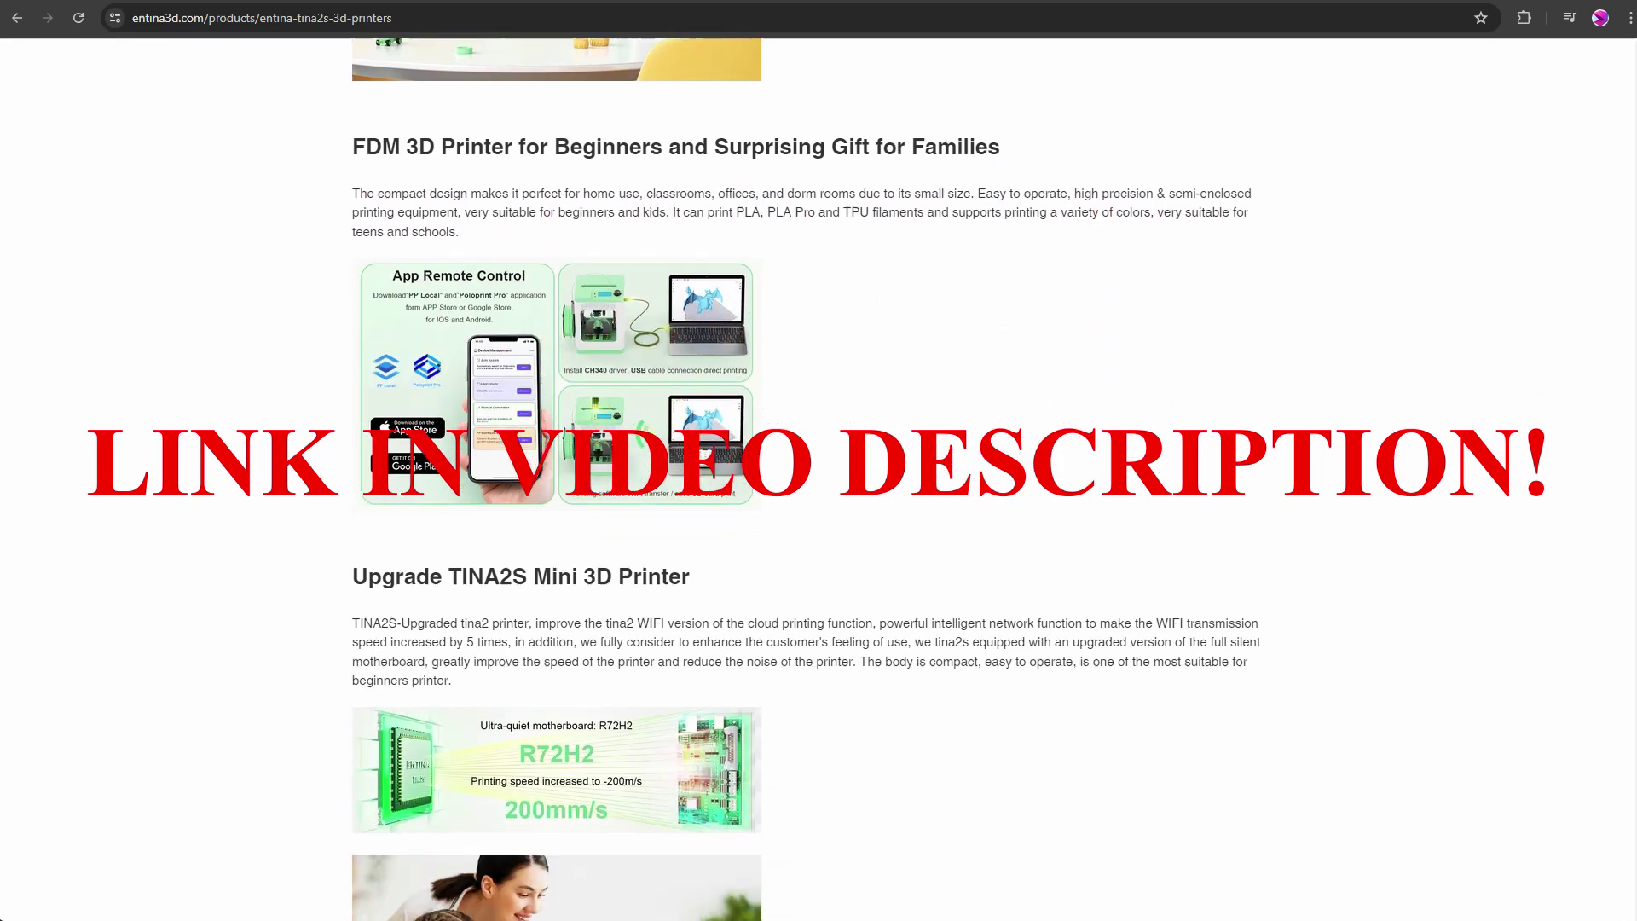
pyautogui.scroll(-4, 819, 474)
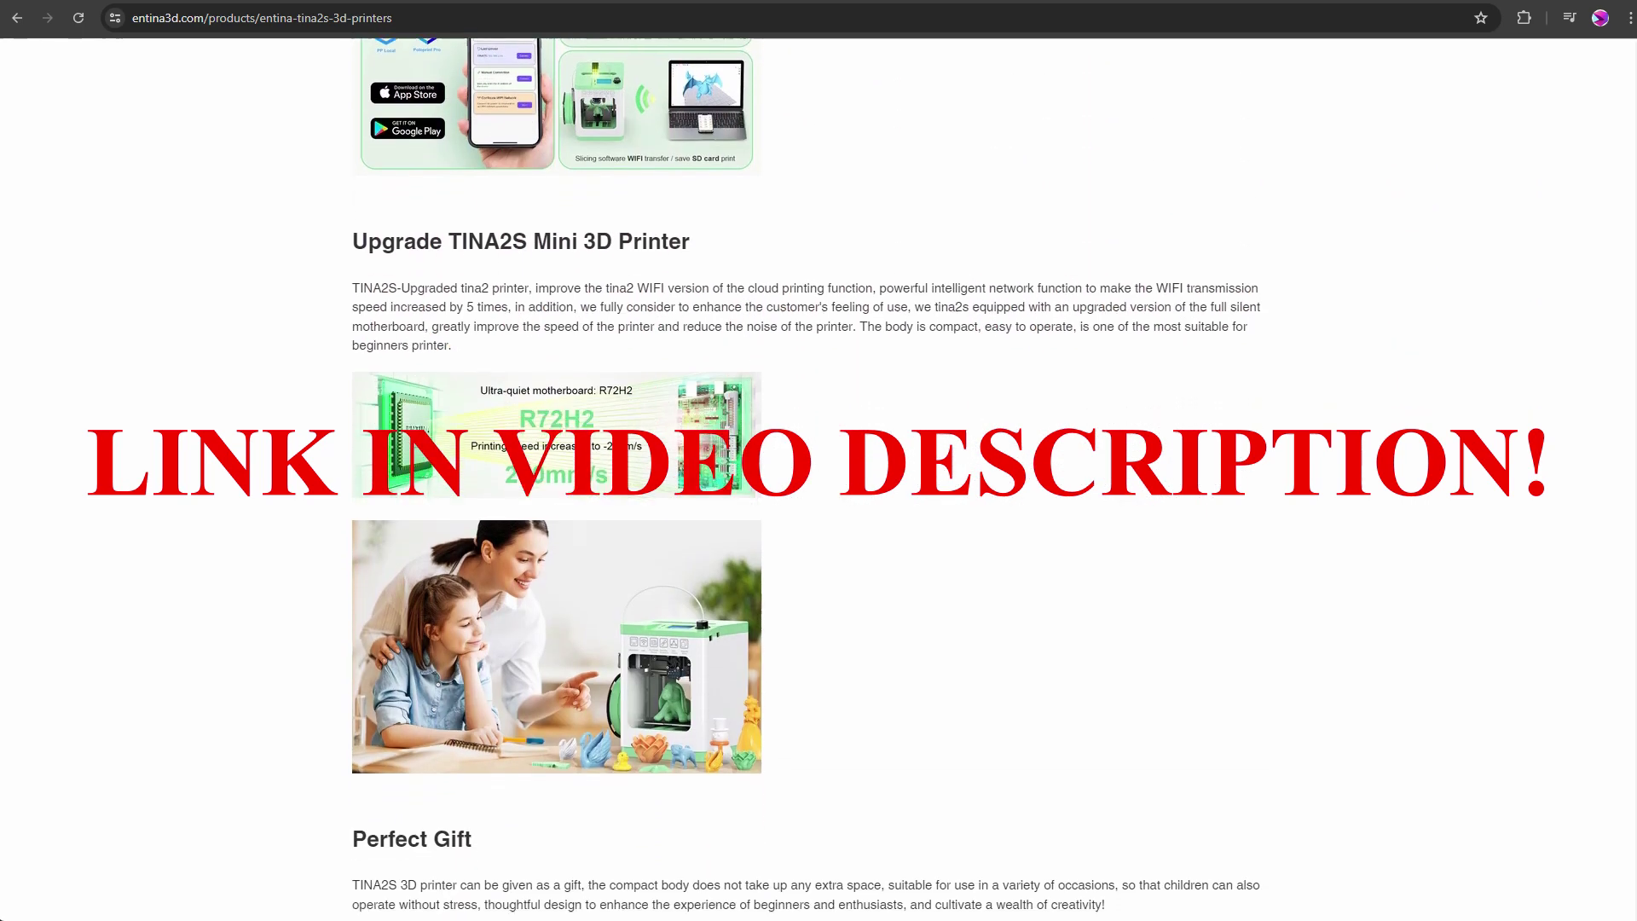
pyautogui.scroll(-6, 818, 473)
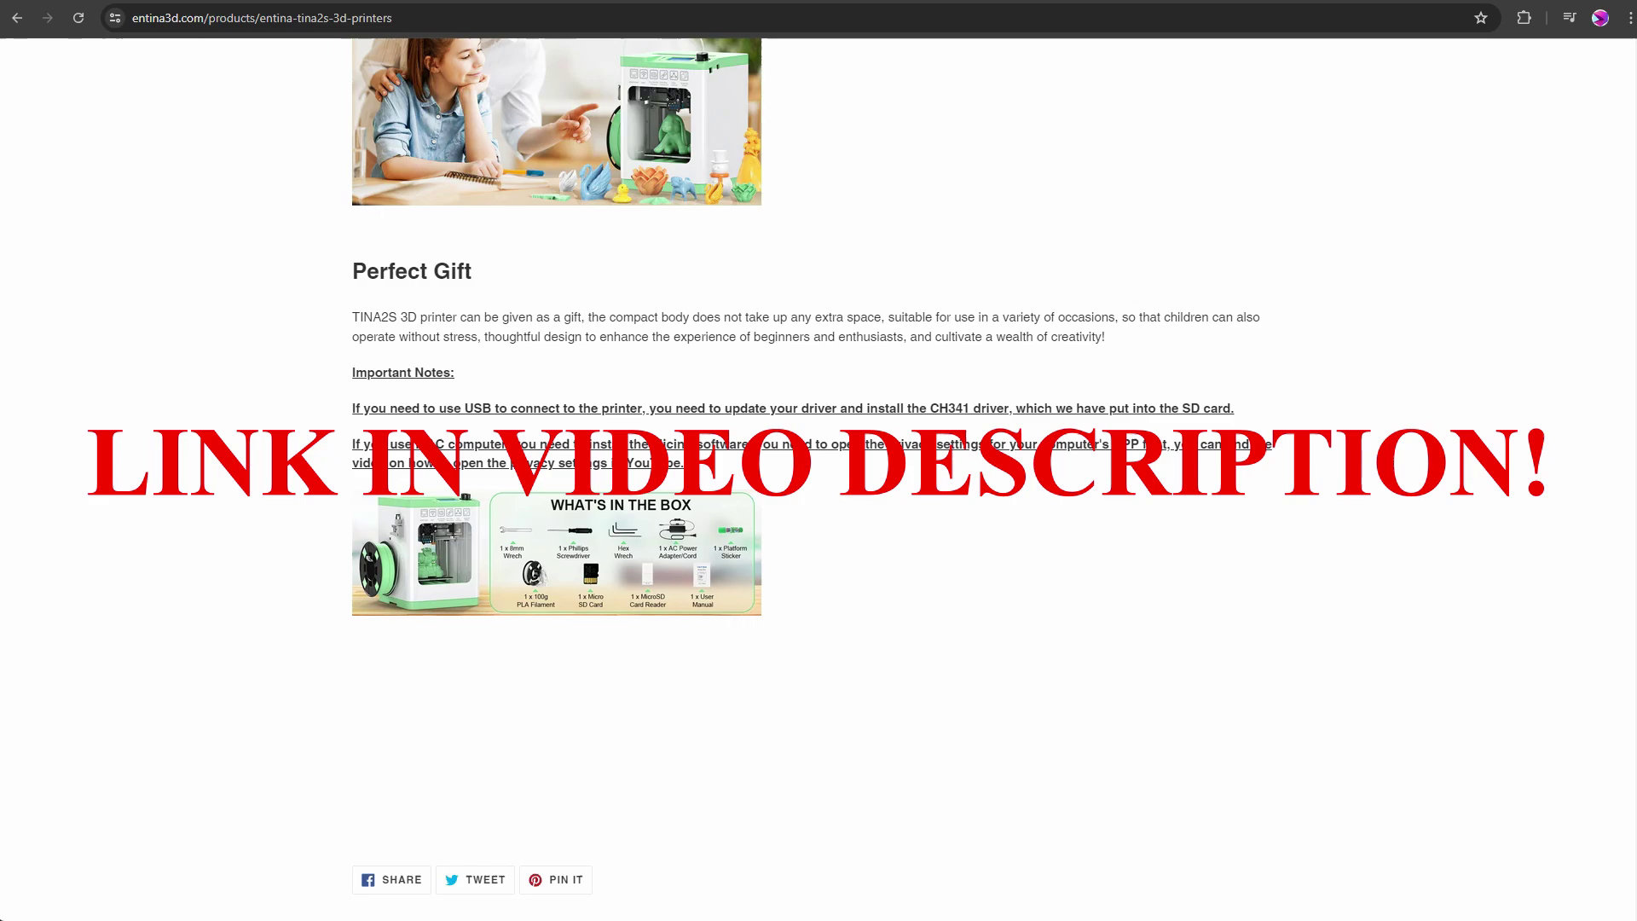